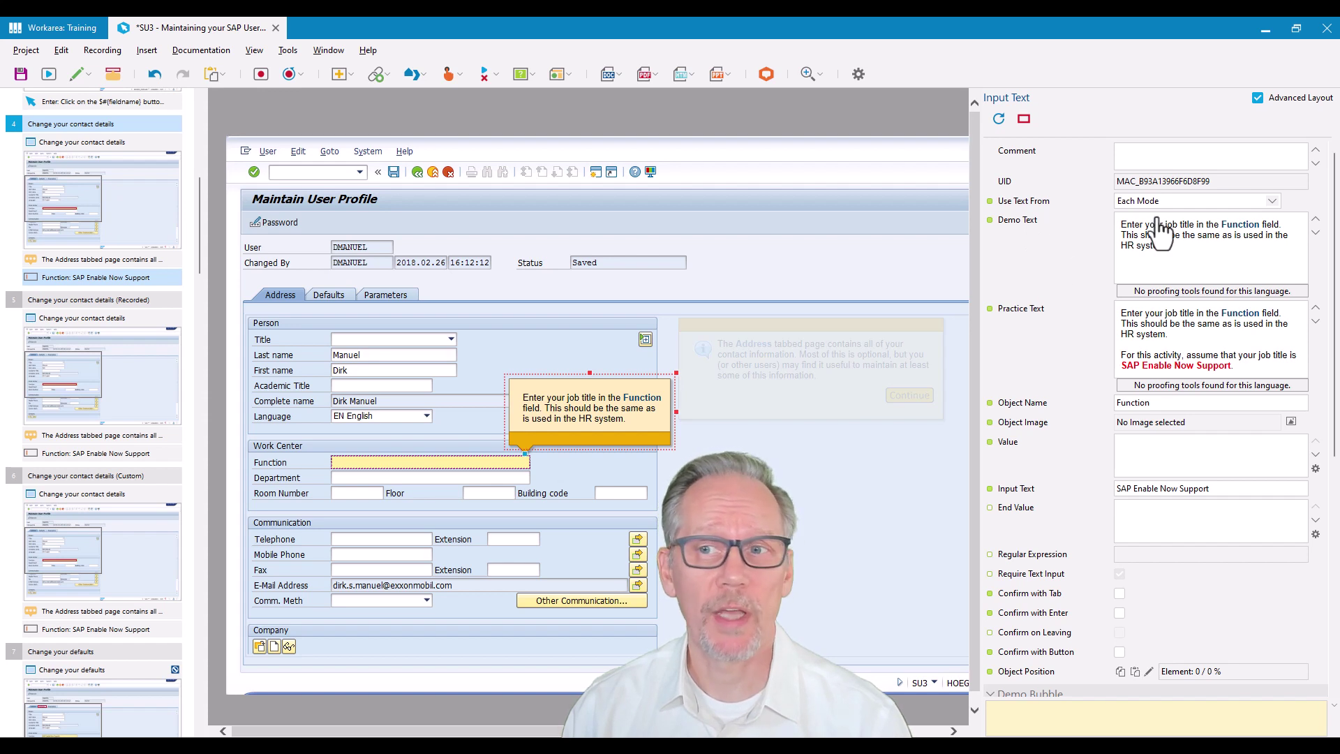
# Step: Check the text-source options for the bubbles and keep the setting at Each Mode
pyautogui.click(1020, 200)
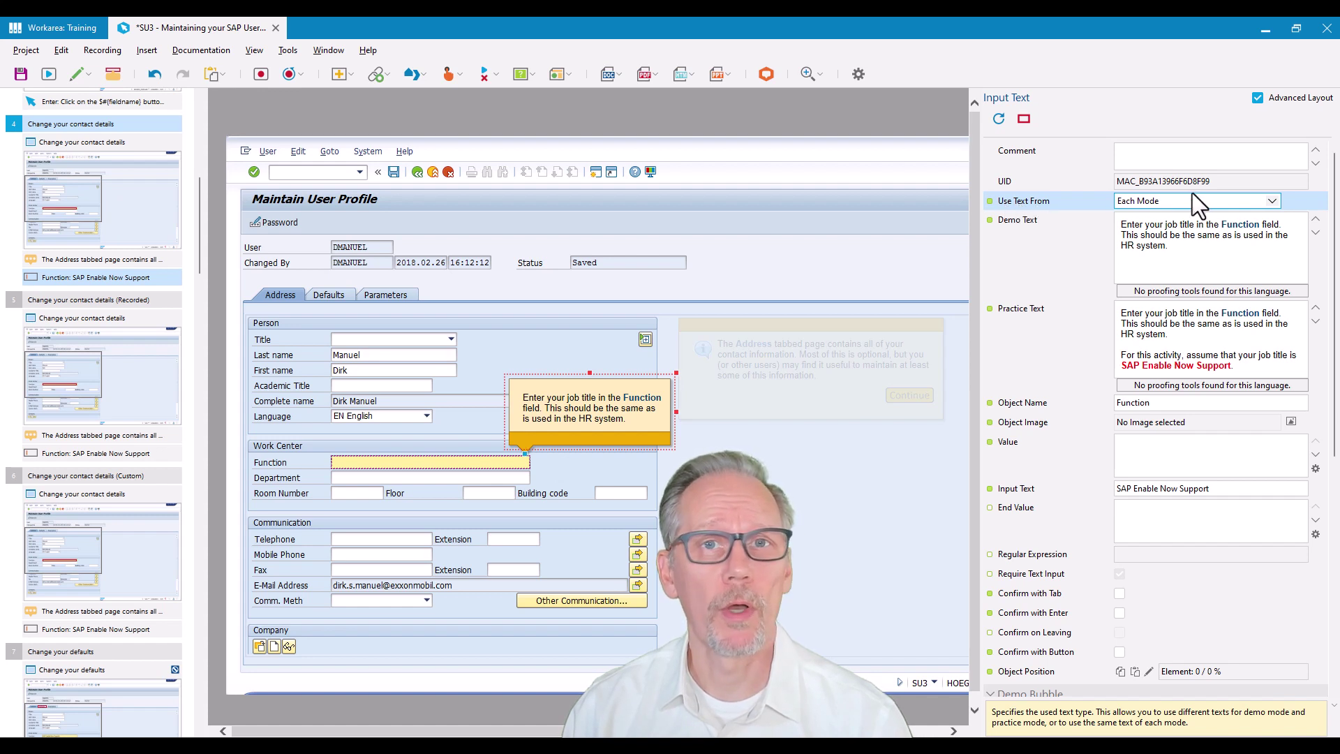
pyautogui.click(1271, 204)
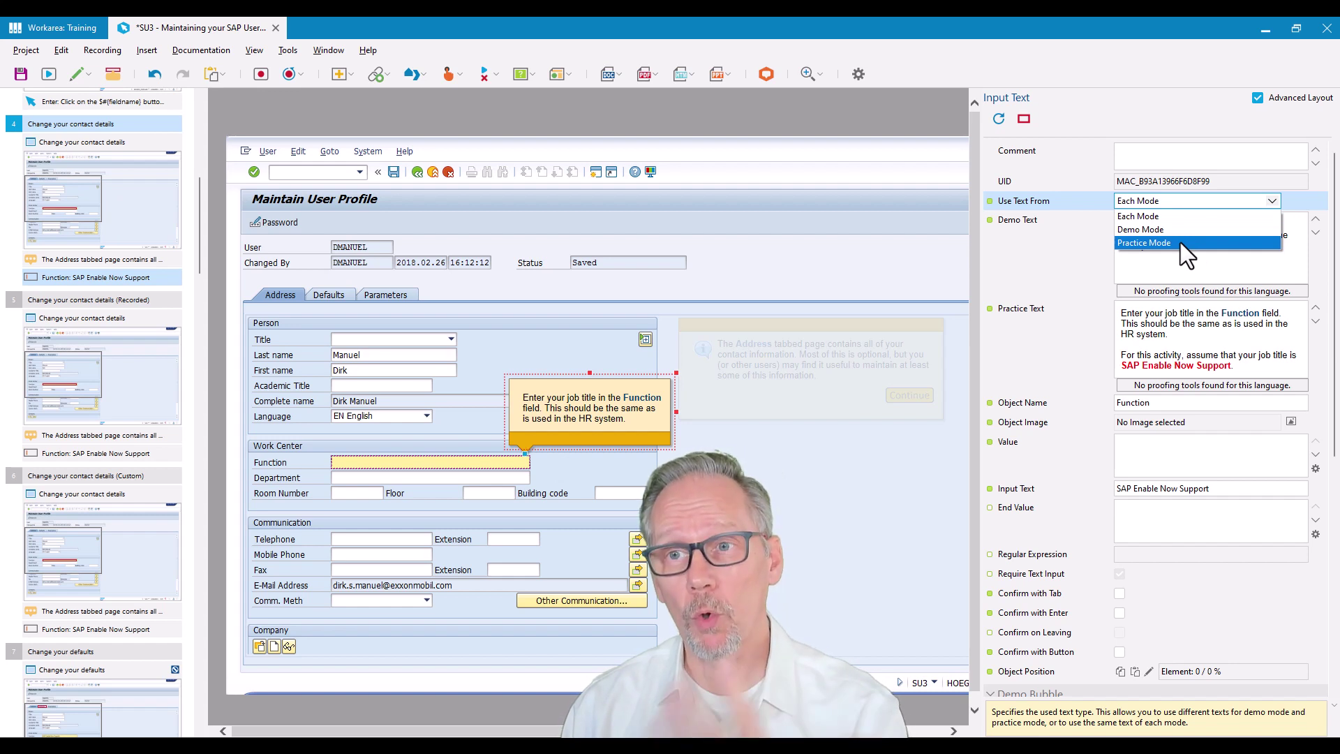
pyautogui.click(1040, 201)
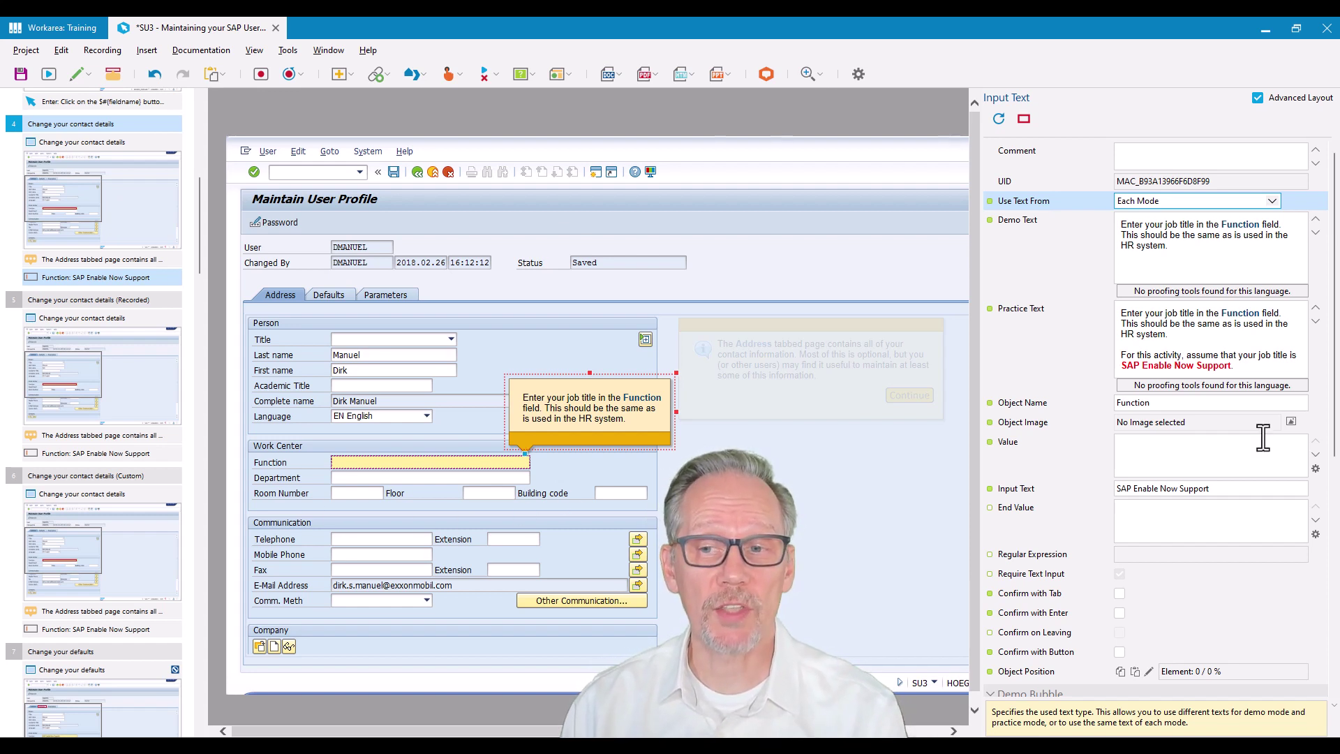
# Step: Mark 'SAP Enable Now Support' in the practice text, discard the edit, then switch to training.docx
pyautogui.click(1126, 370)
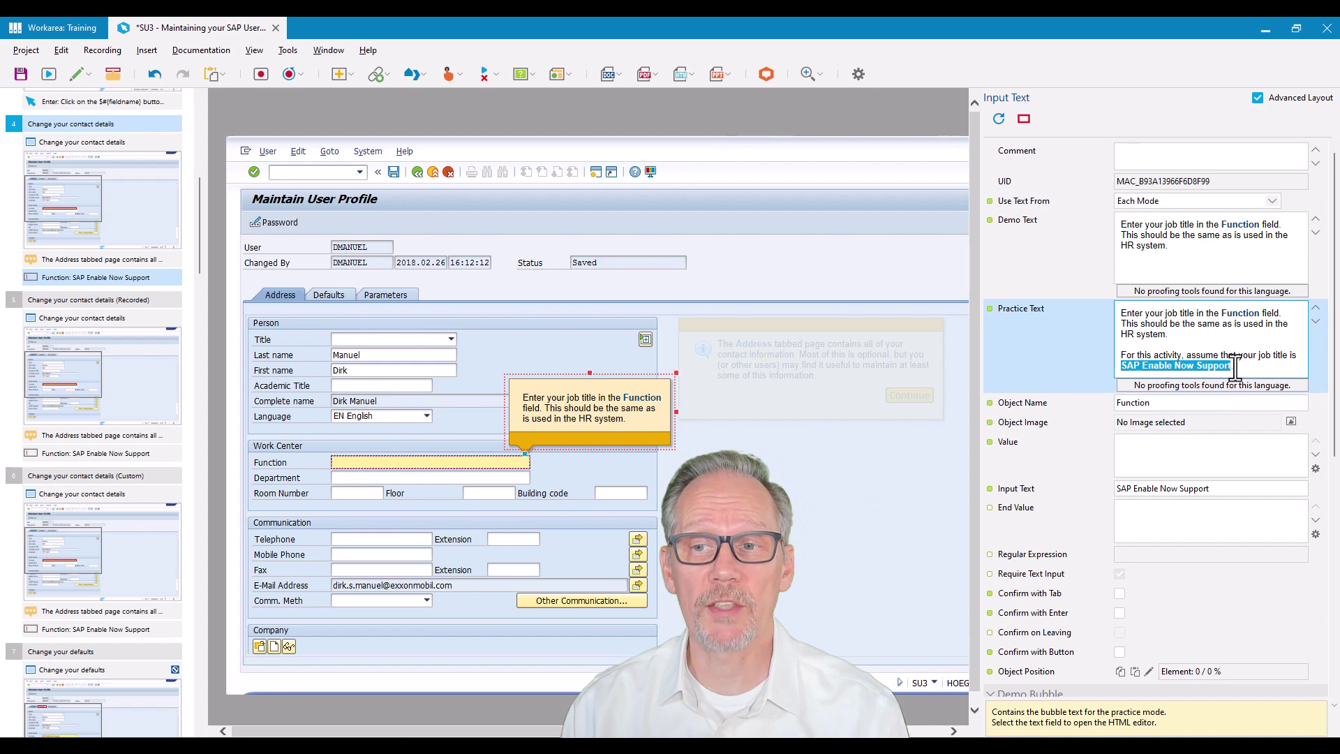
pyautogui.moveTo(1232, 365); pyautogui.dragTo(1122, 365)
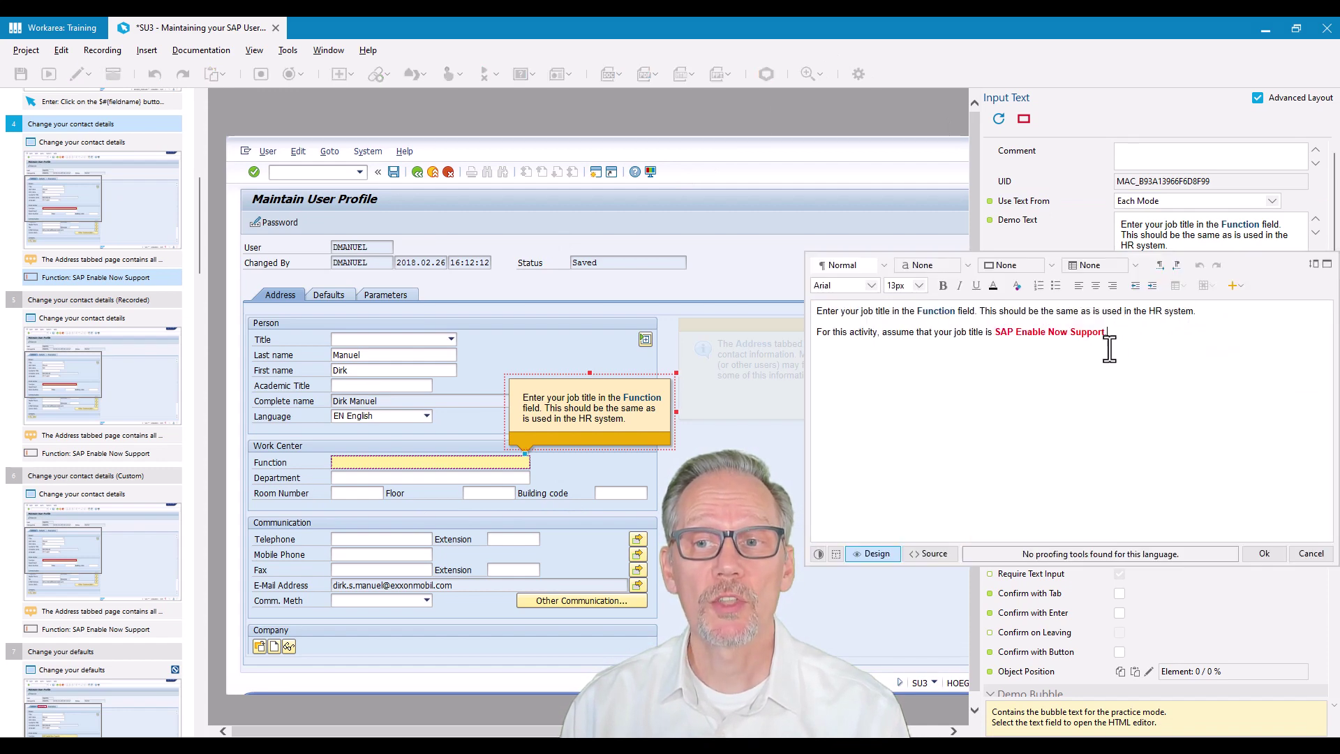
pyautogui.click(1317, 553)
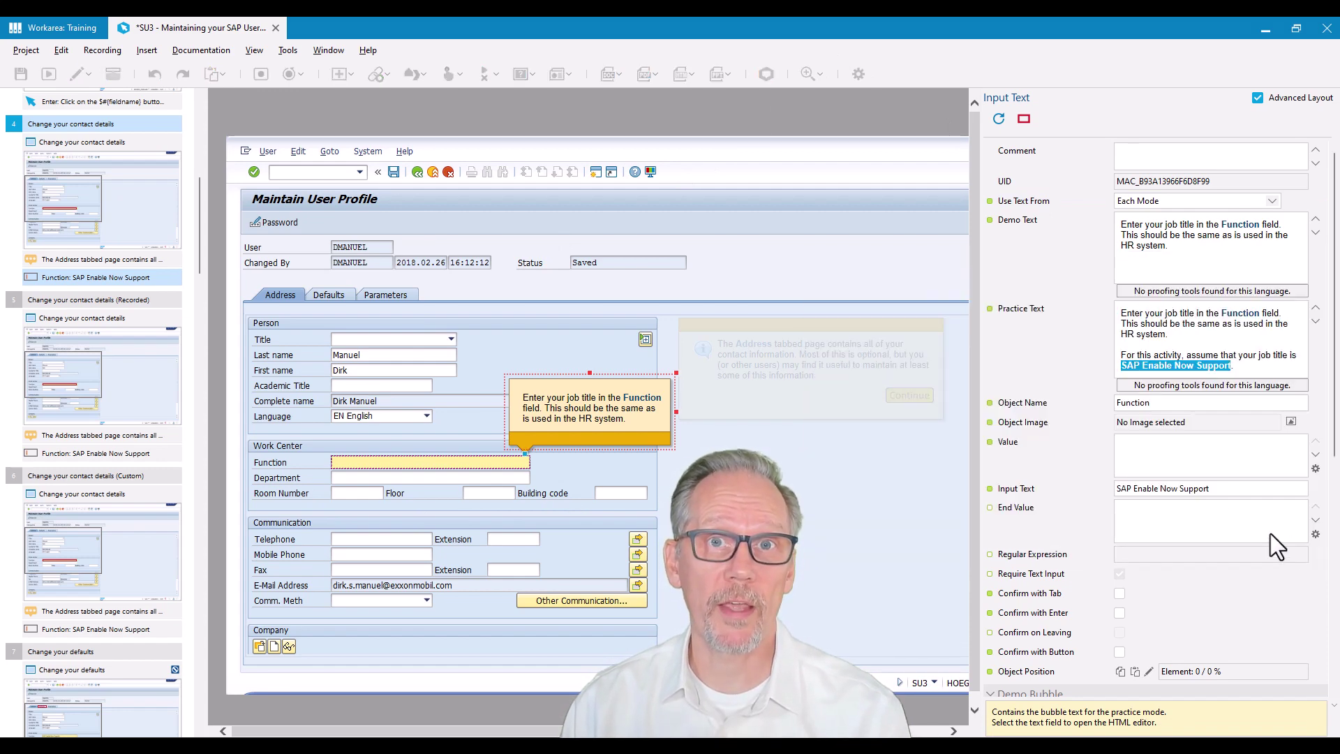
pyautogui.click(1087, 287)
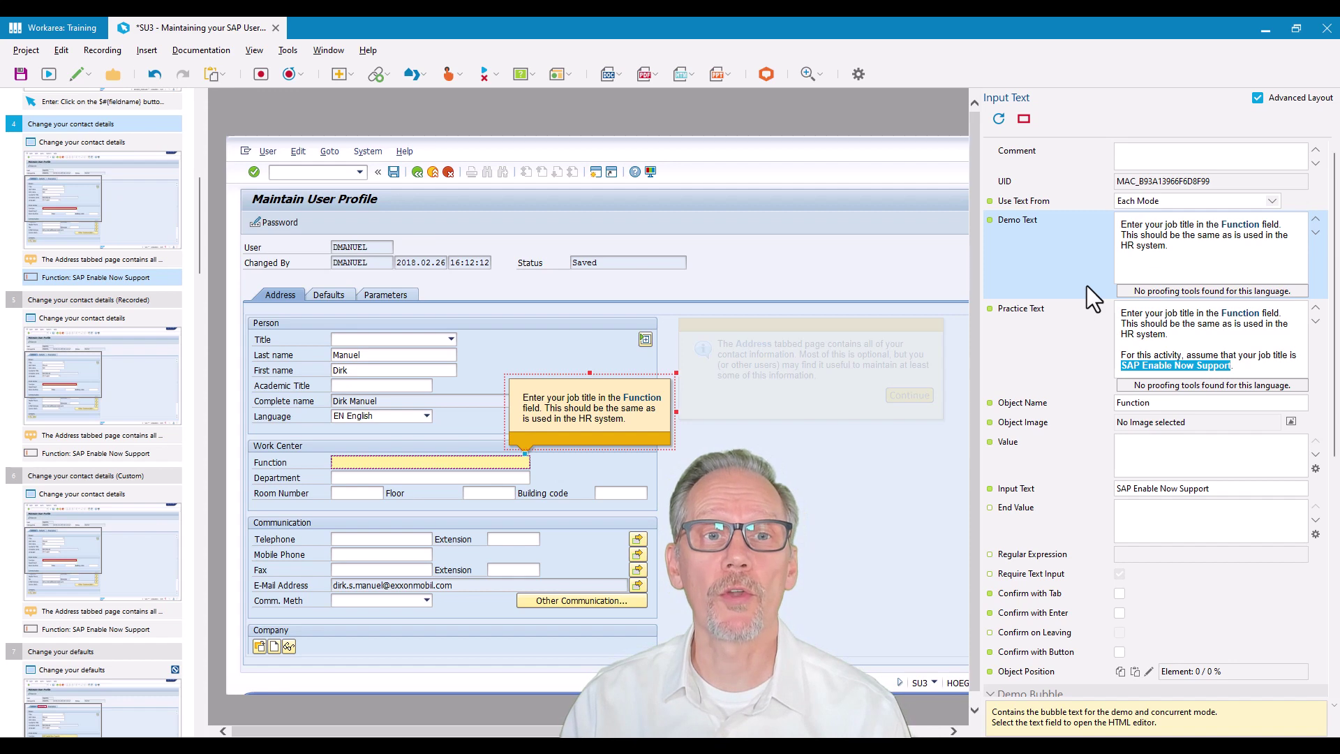
pyautogui.hotkey('alt', 'Tab')
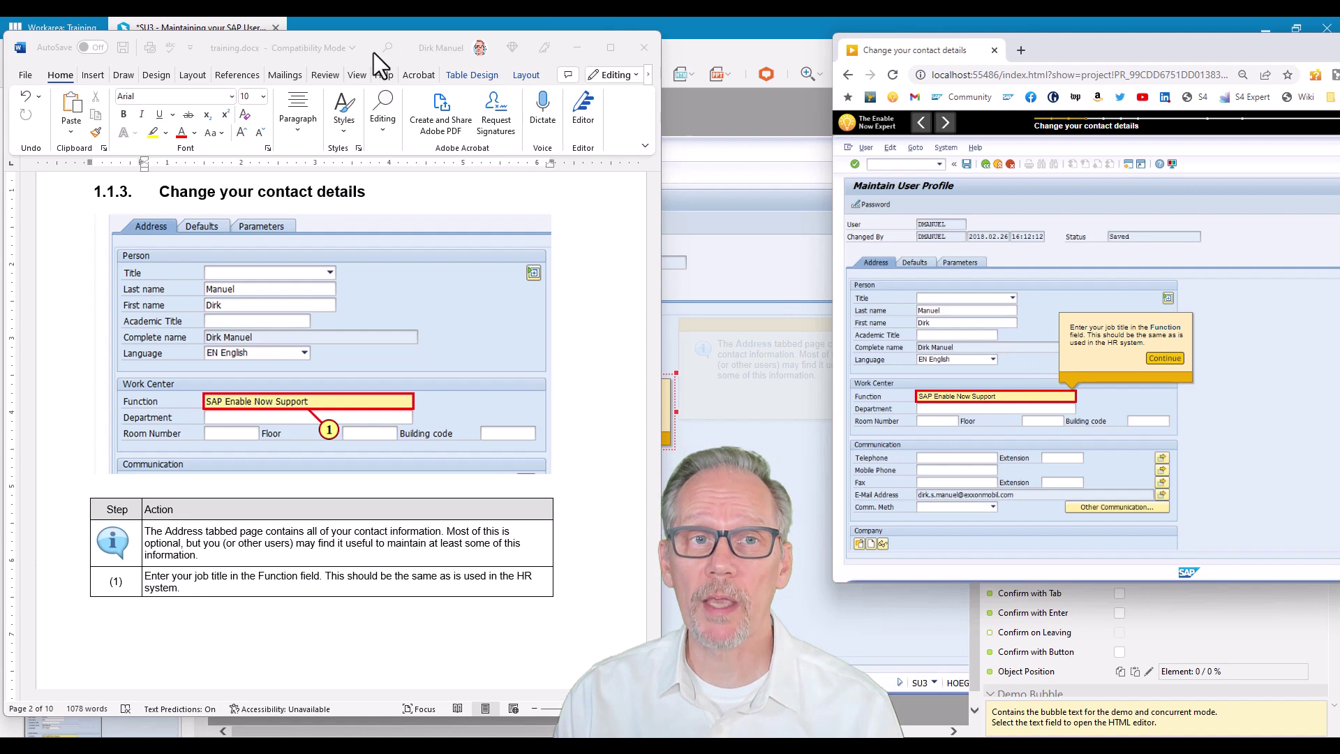
# Step: Bring the Enable Now Workarea window back in front of Word and the browser
pyautogui.click(807, 28)
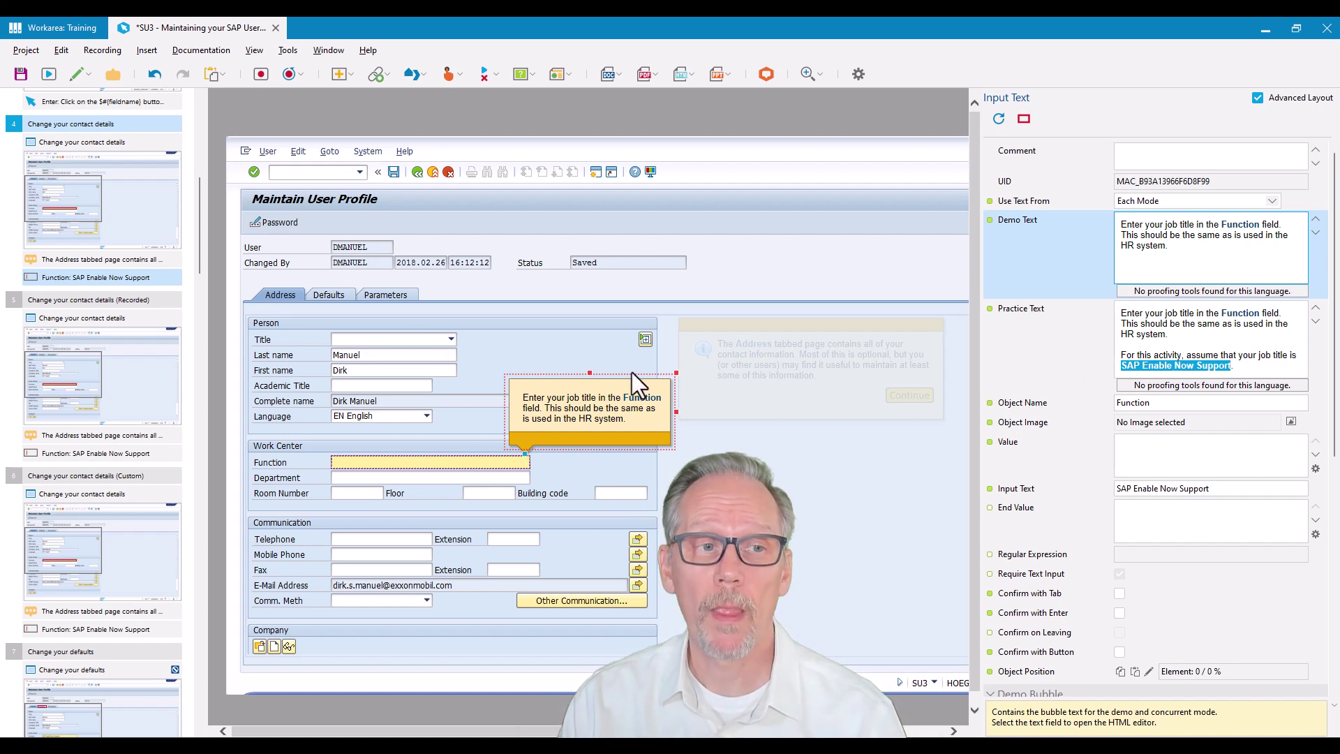
# Step: Select the 'Function: SAP Enable Now Support' step under Change your contact details (Recorded)
pyautogui.click(100, 454)
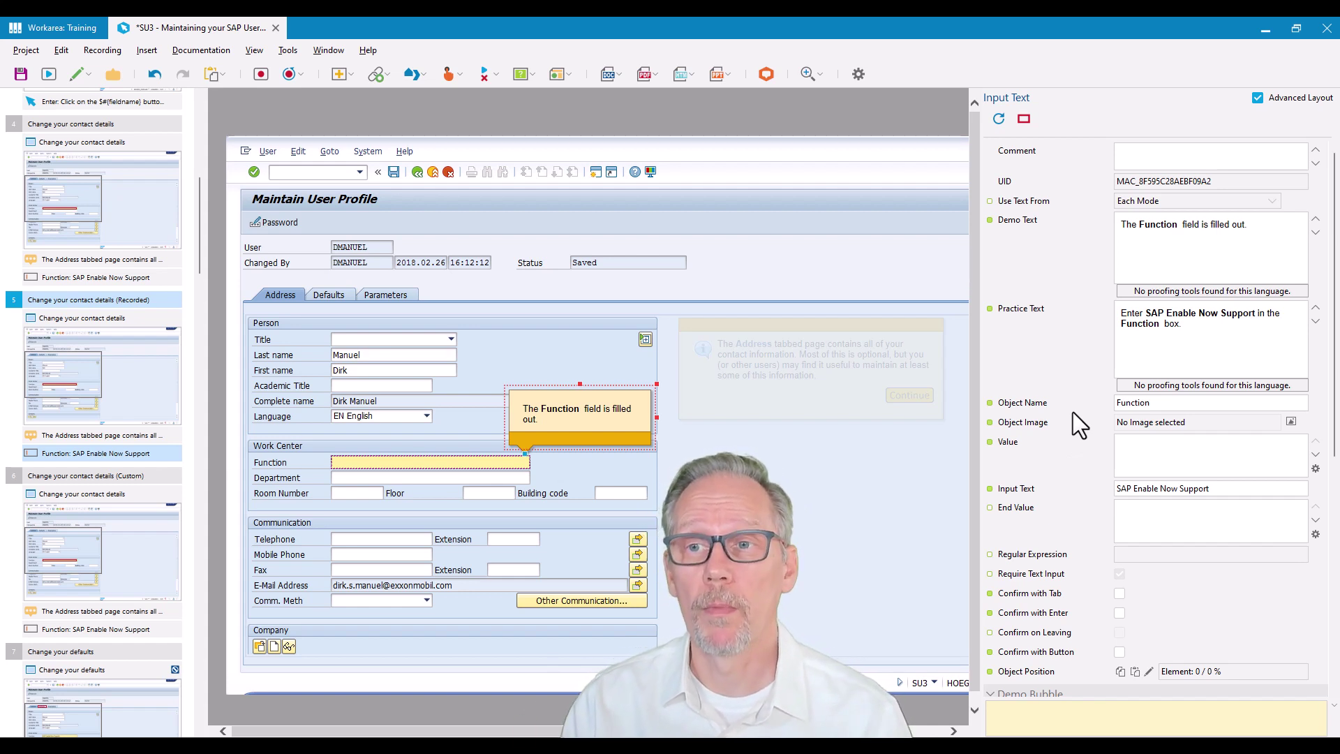
# Step: Begin the demo text with 'Enter your job title in the Function field'
pyautogui.click(1151, 268)
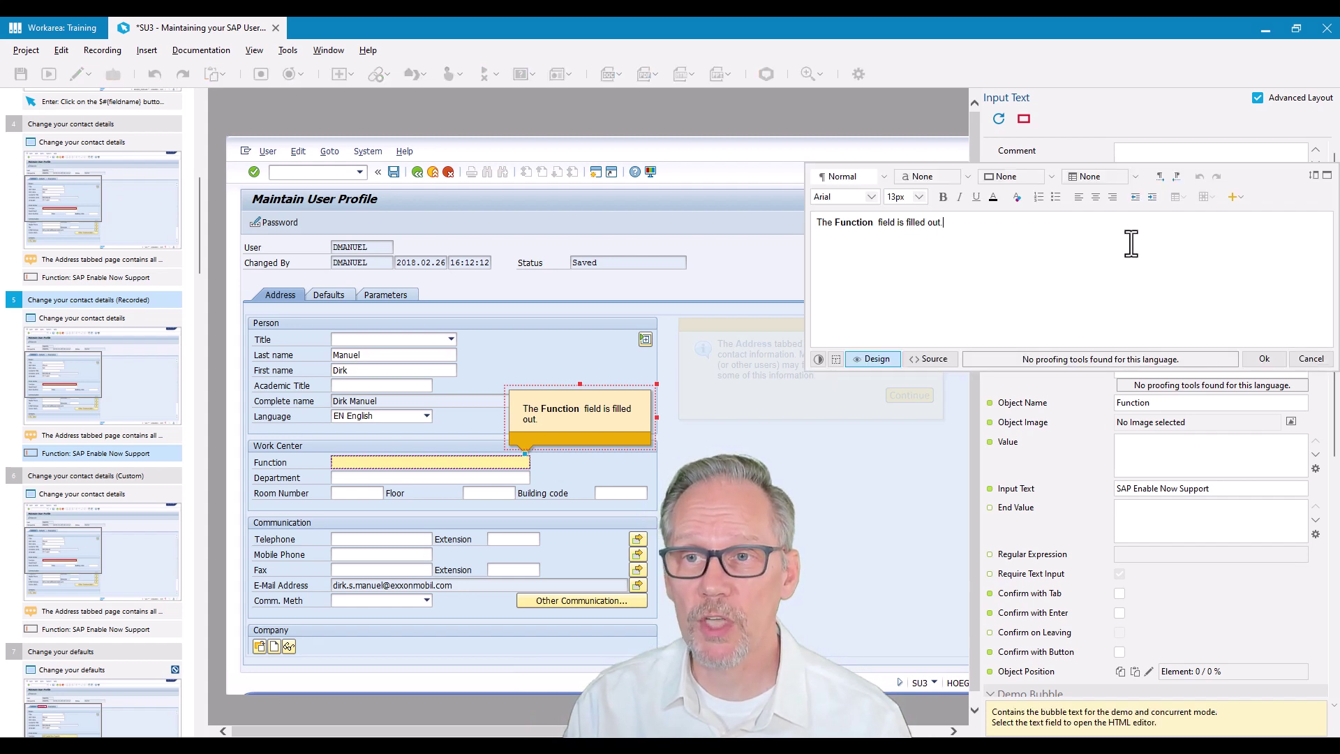
pyautogui.doubleClick(828, 222)
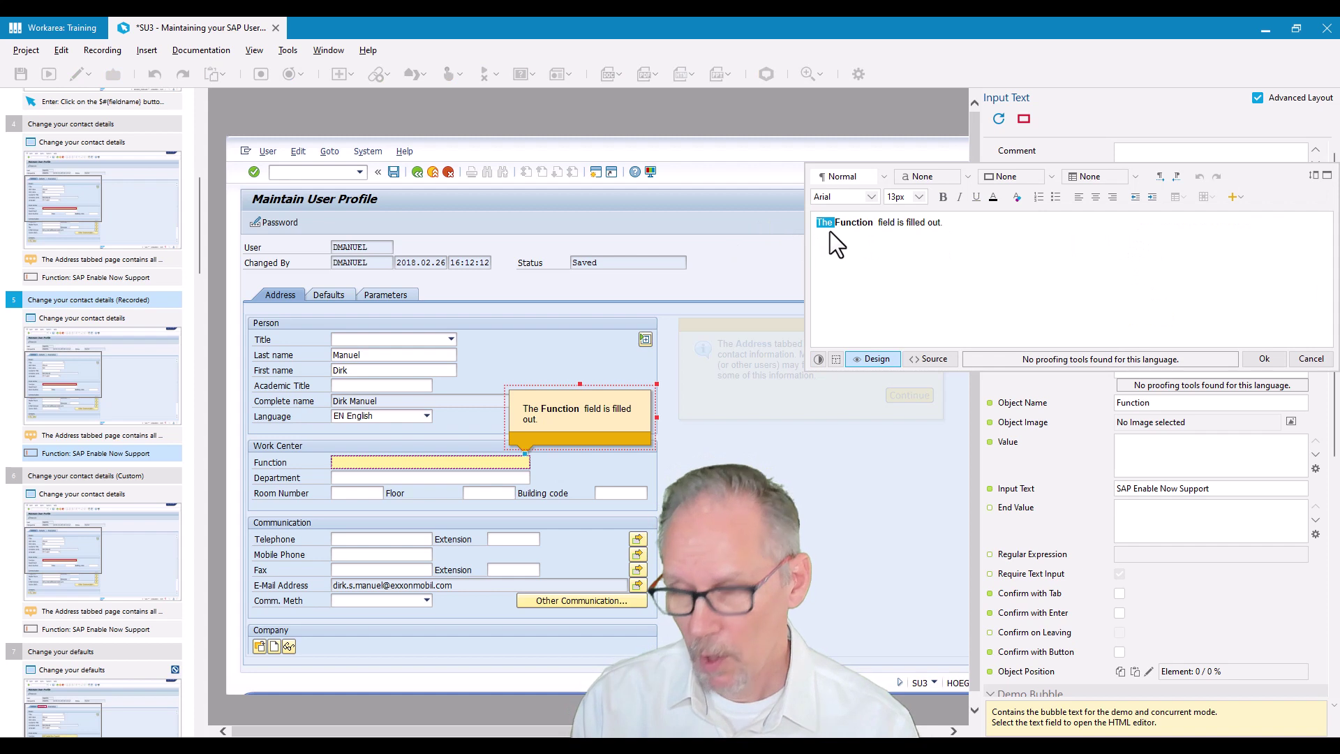
pyautogui.write('Enter your ')
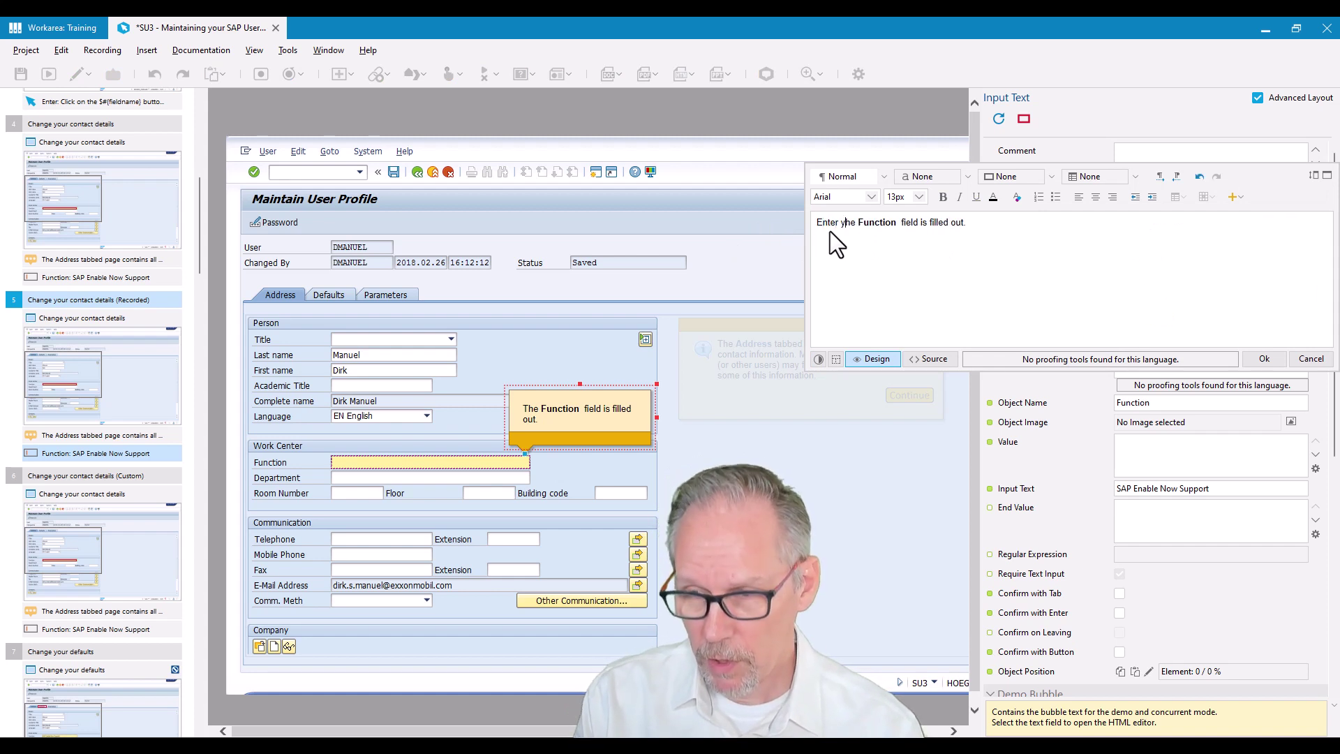
pyautogui.write('job tit')
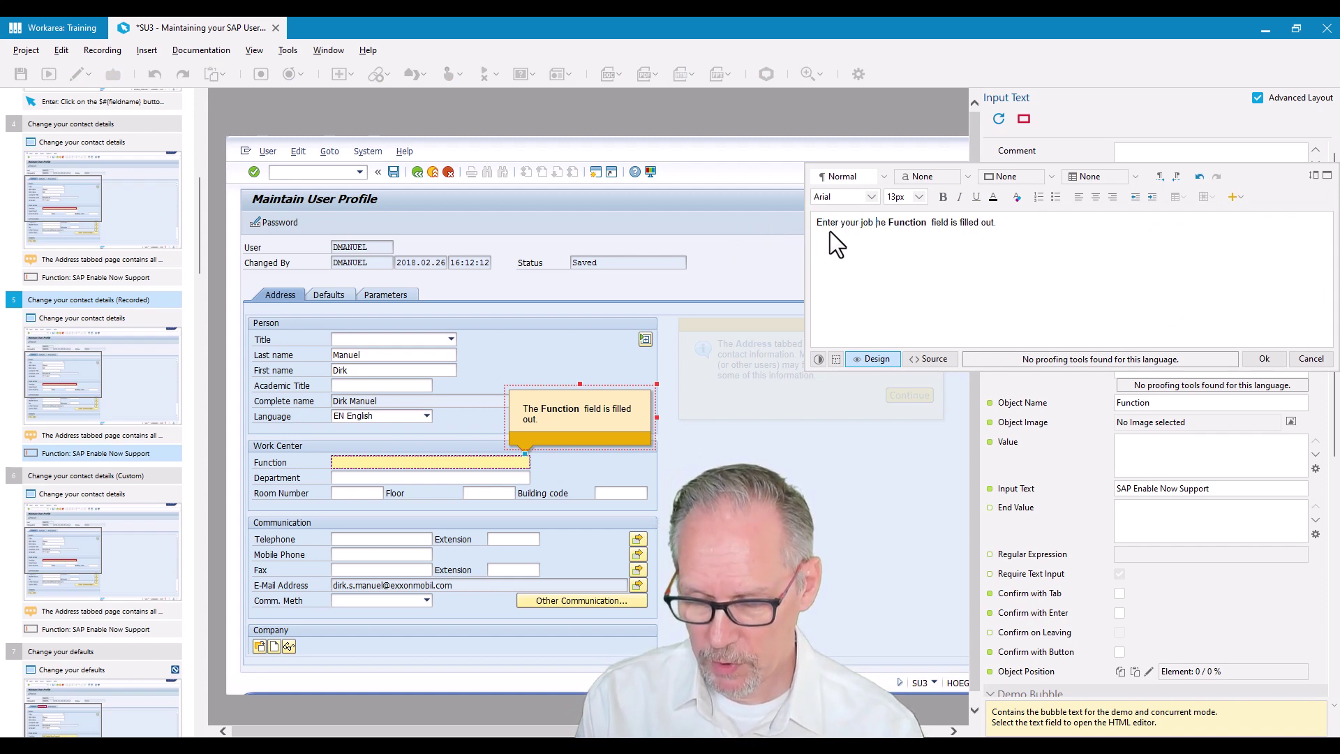
pyautogui.write('le in the')
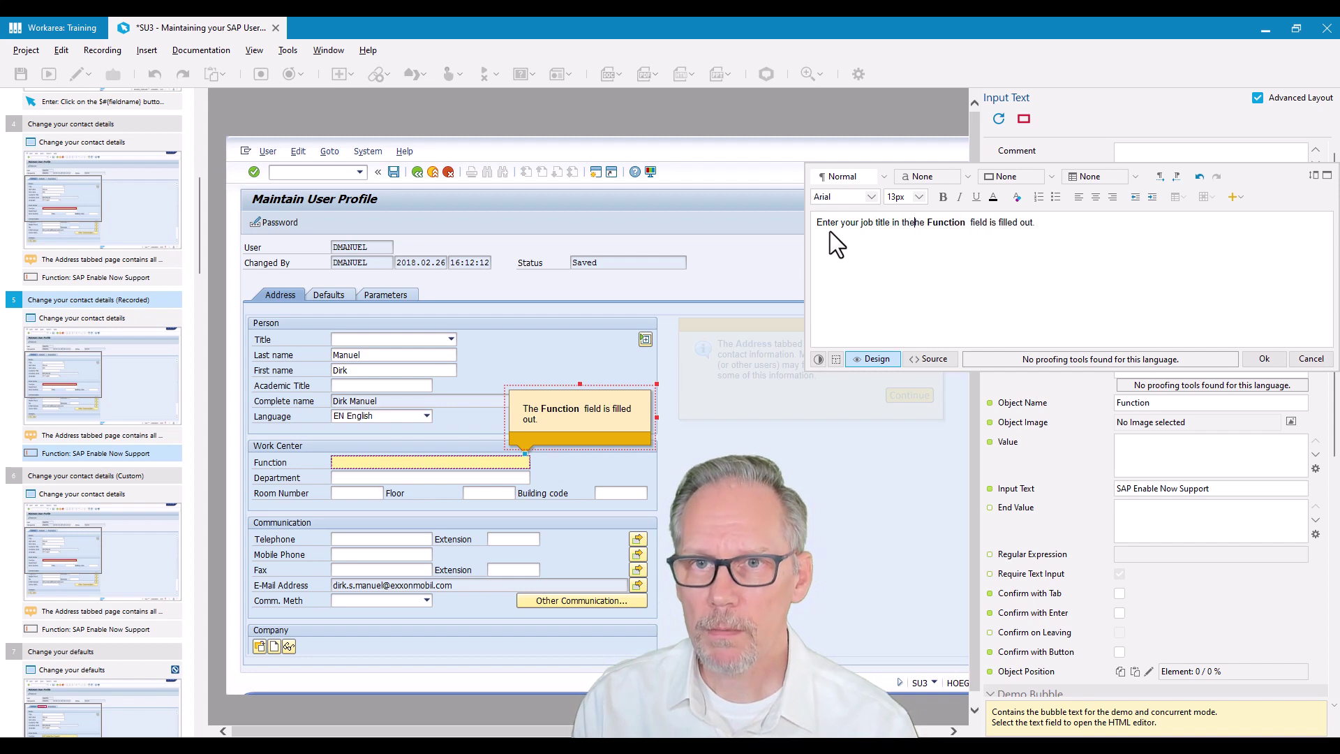
pyautogui.write('t')
pyautogui.hotkey('ctrl', 'Right')
pyautogui.hotkey('ctrl', 'Right')
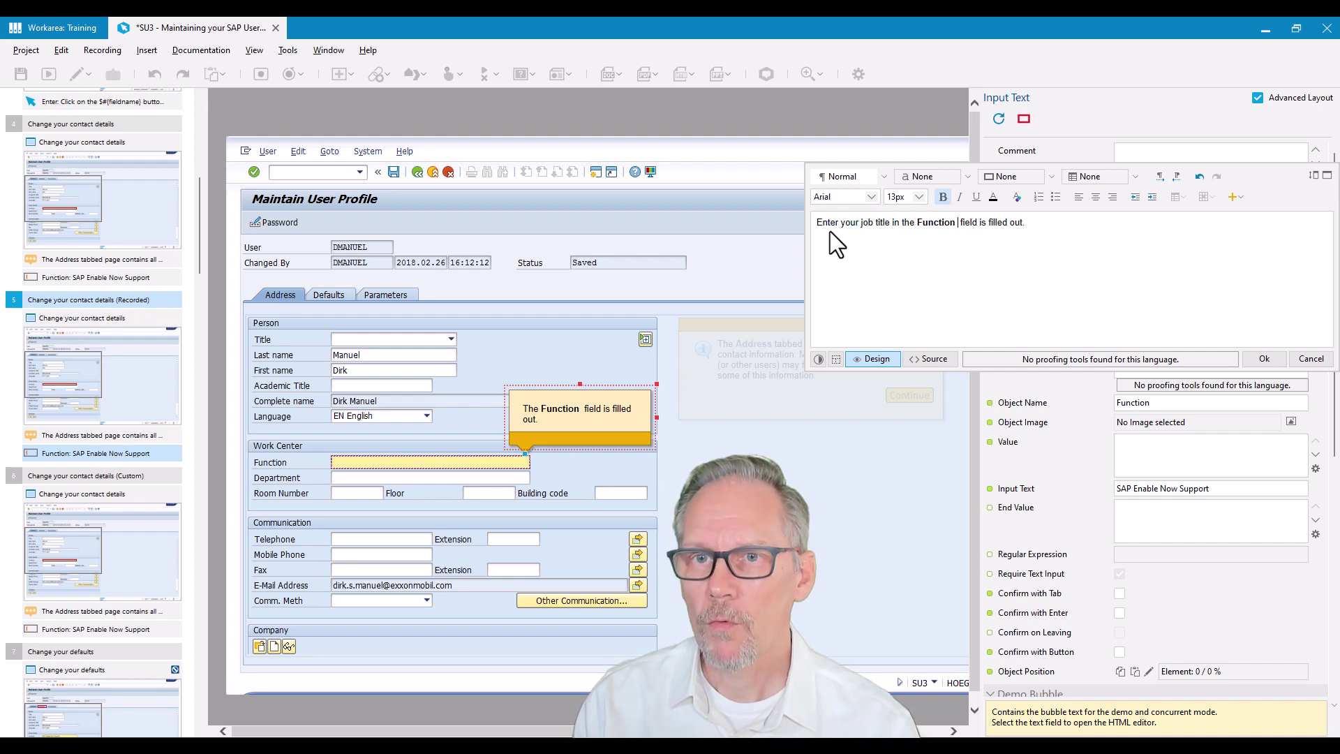
pyautogui.press('Right')
pyautogui.press('BackSpace')
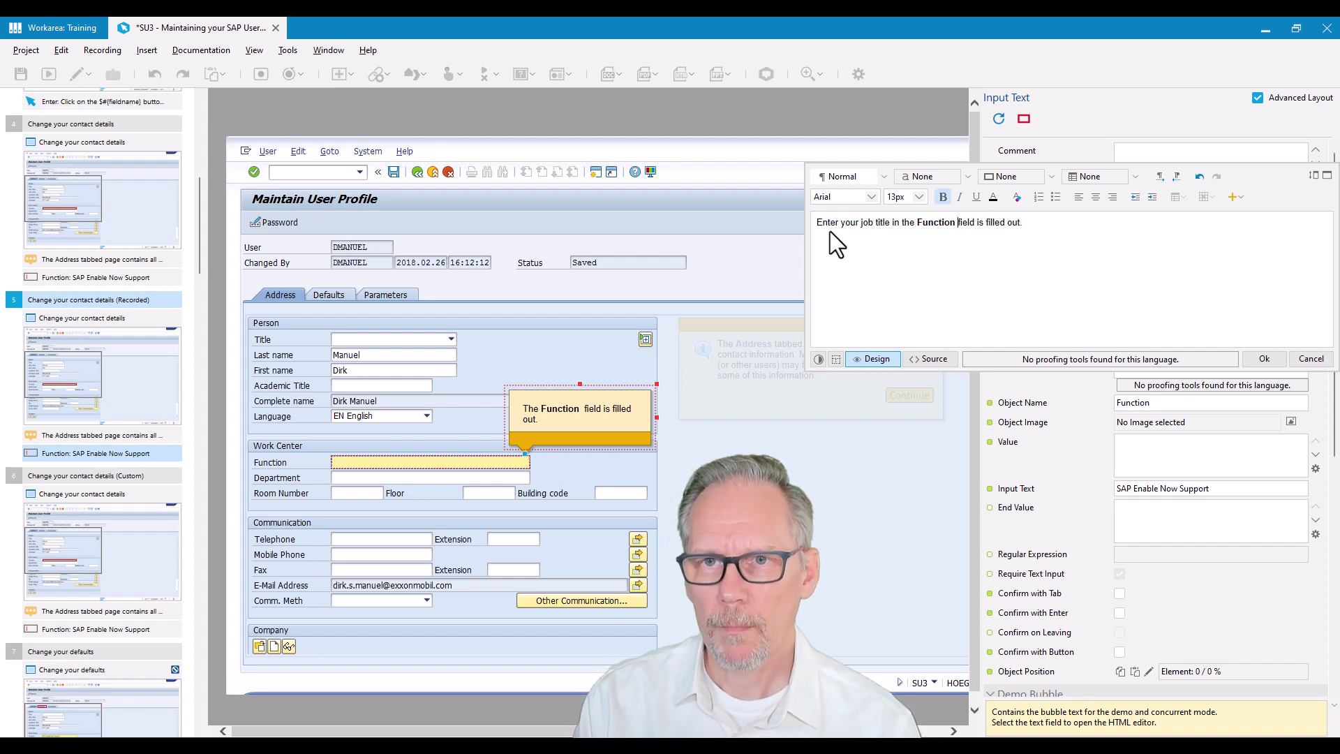
# Step: Replace 'is filled out' with '. This should be … system.' and confirm the demo text
pyautogui.hotkey('ctrl', 'Right')
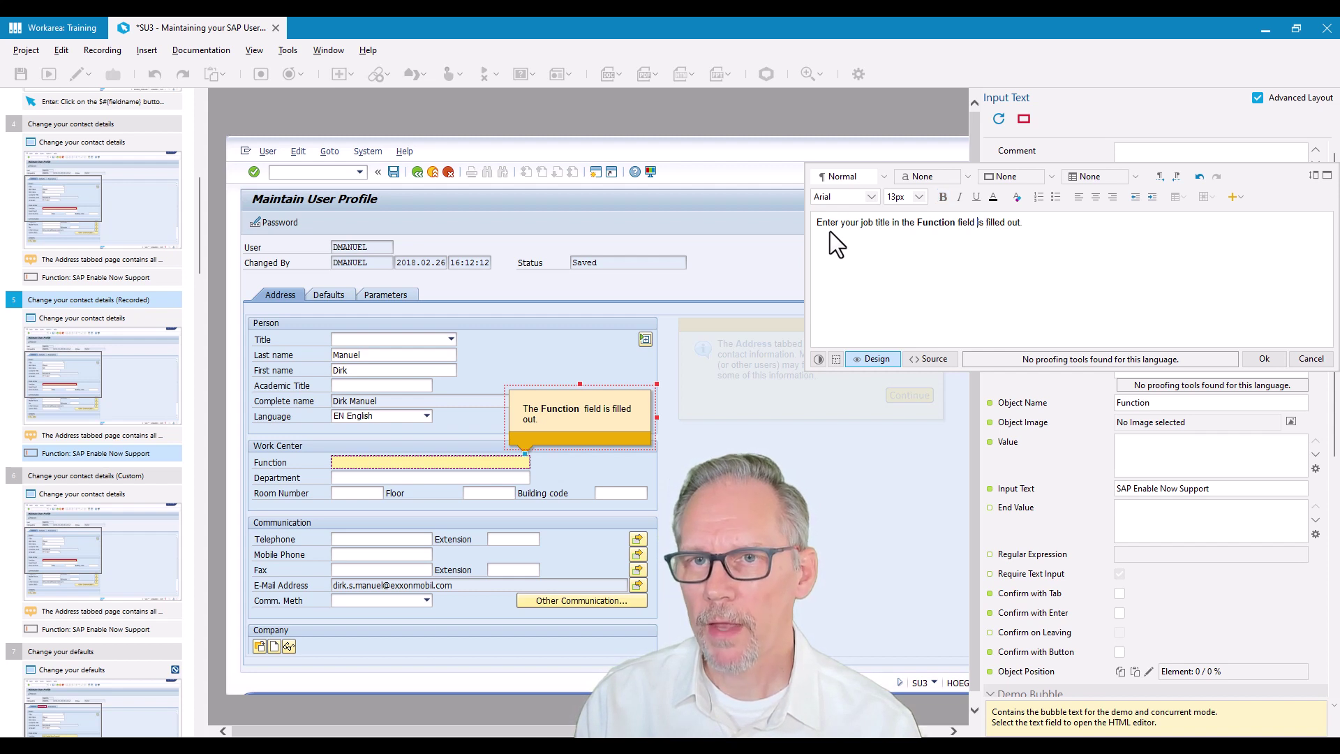
pyautogui.hotkey('ctrl', 'shift', 'Right')
pyautogui.hotkey('ctrl', 'shift', 'Right')
pyautogui.hotkey('ctrl', 'shift', 'Right')
pyautogui.press('BackSpace')
pyautogui.press('BackSpace')
pyautogui.write('. ')
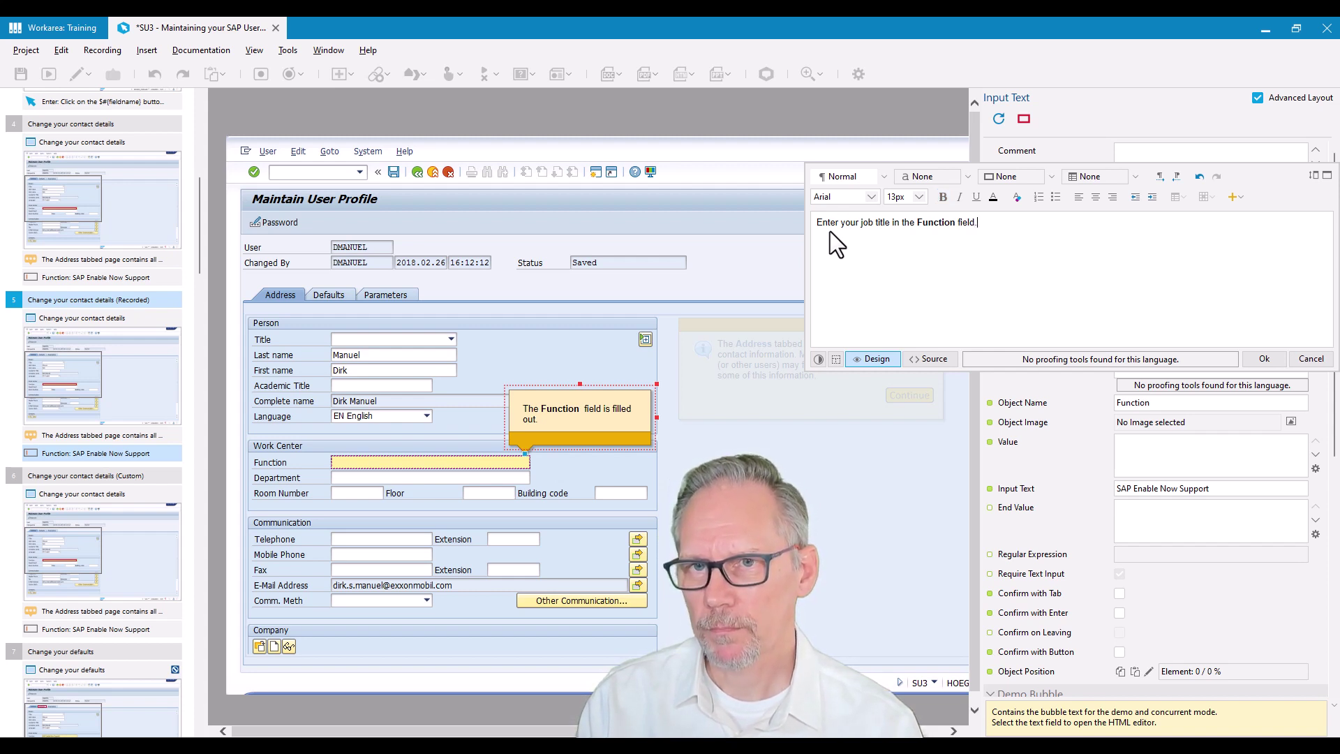
pyautogui.write('This s')
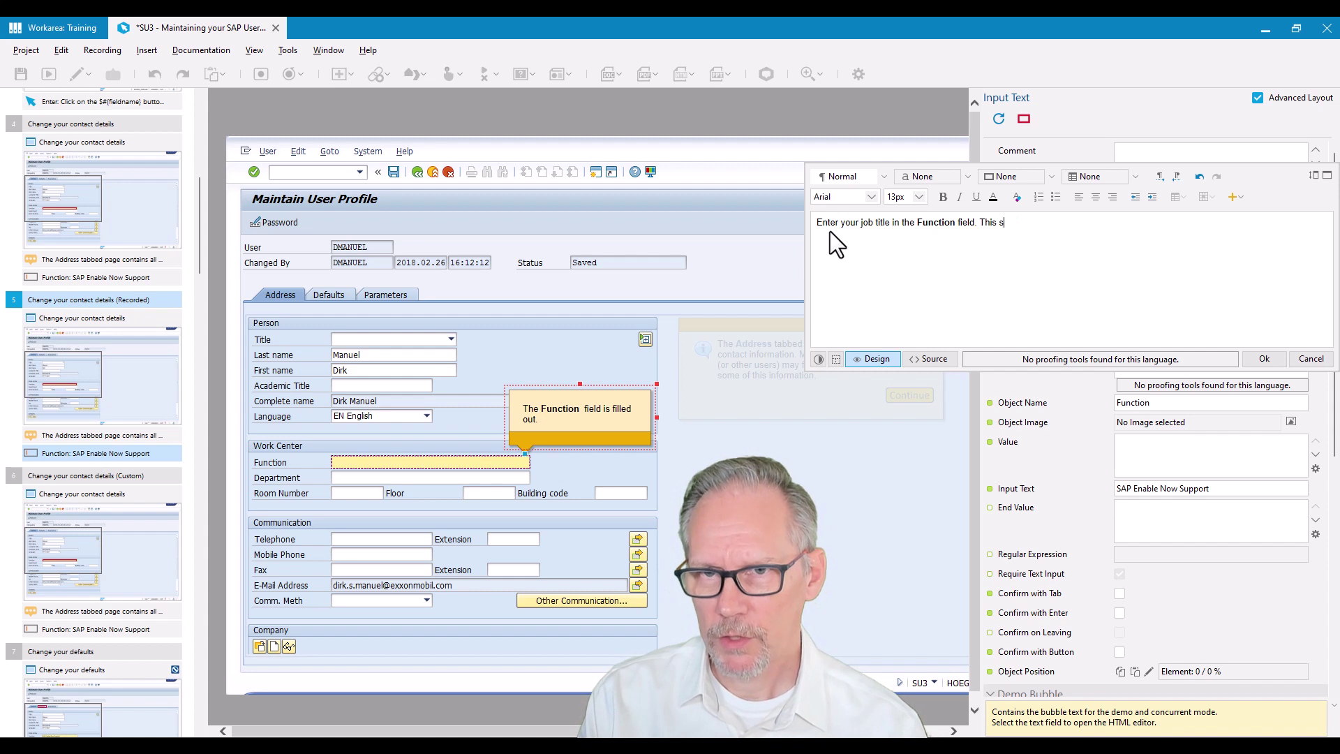
pyautogui.write('hould be the same as is used in the HR')
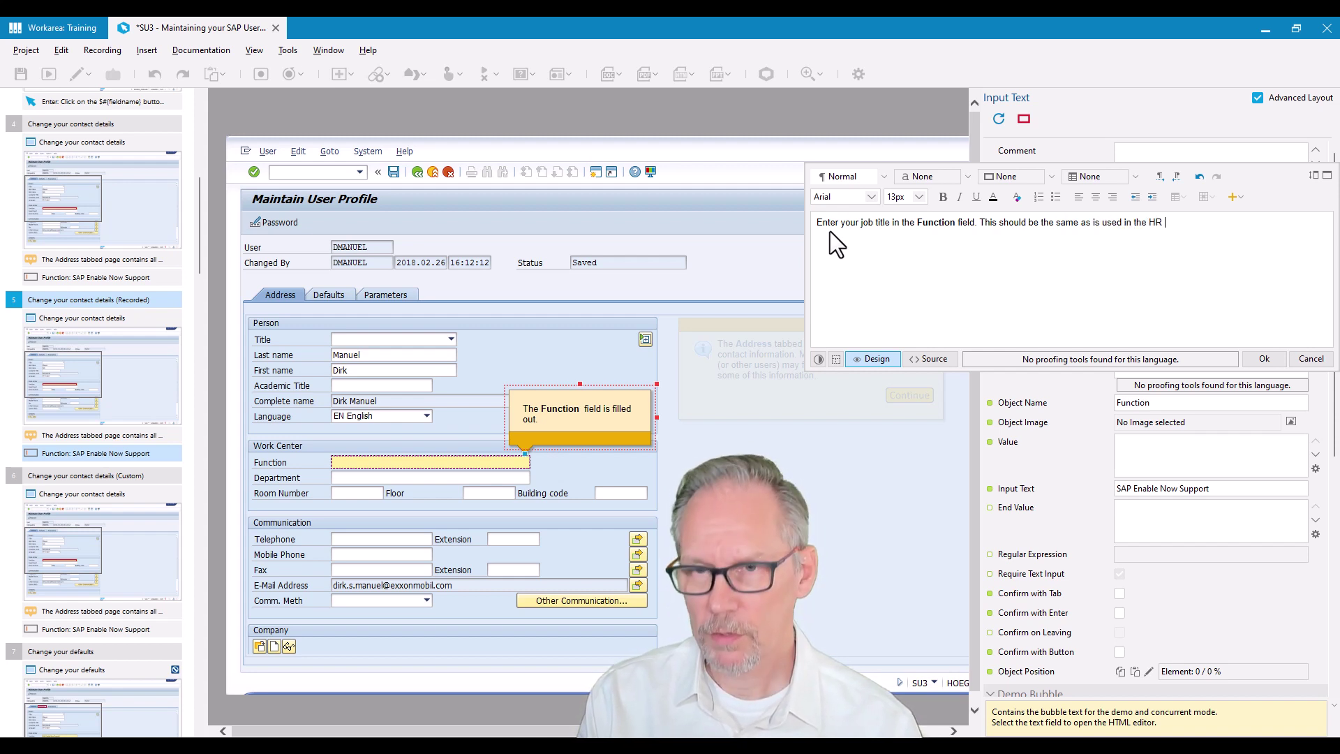
pyautogui.write('system')
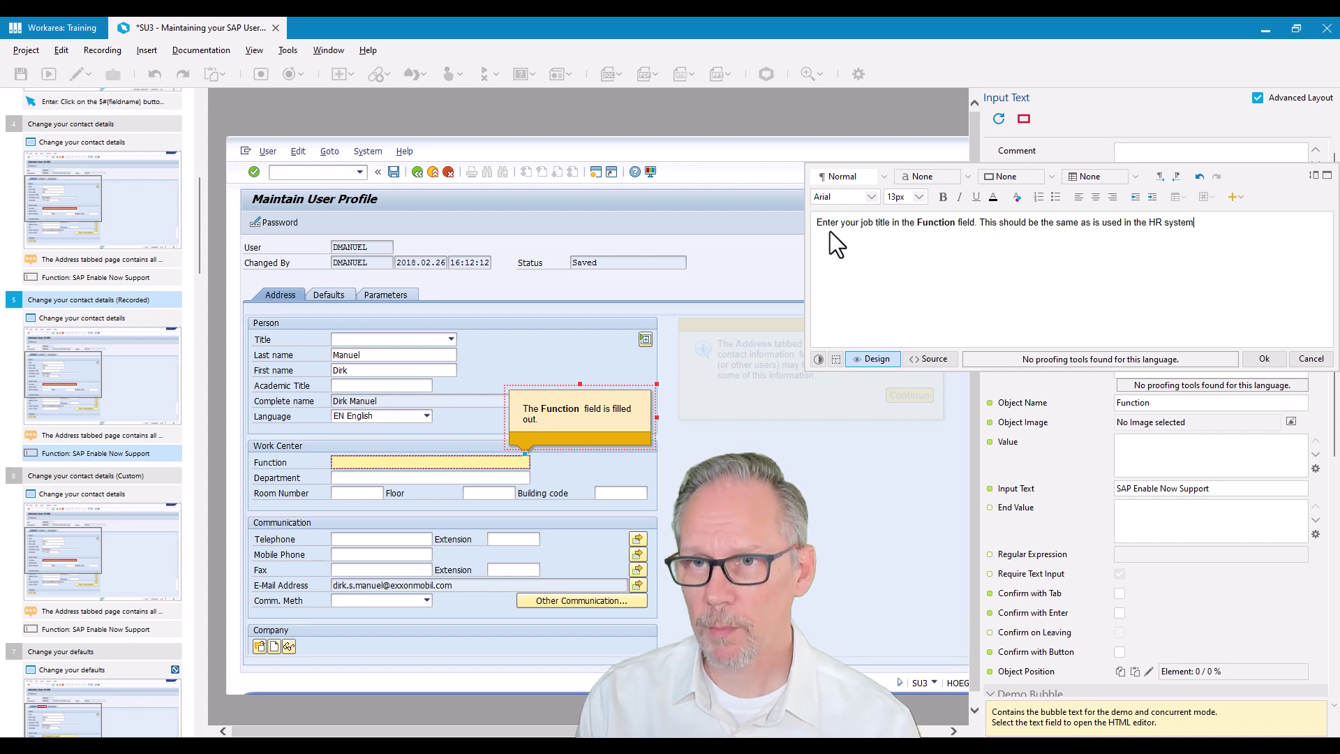
pyautogui.write('.')
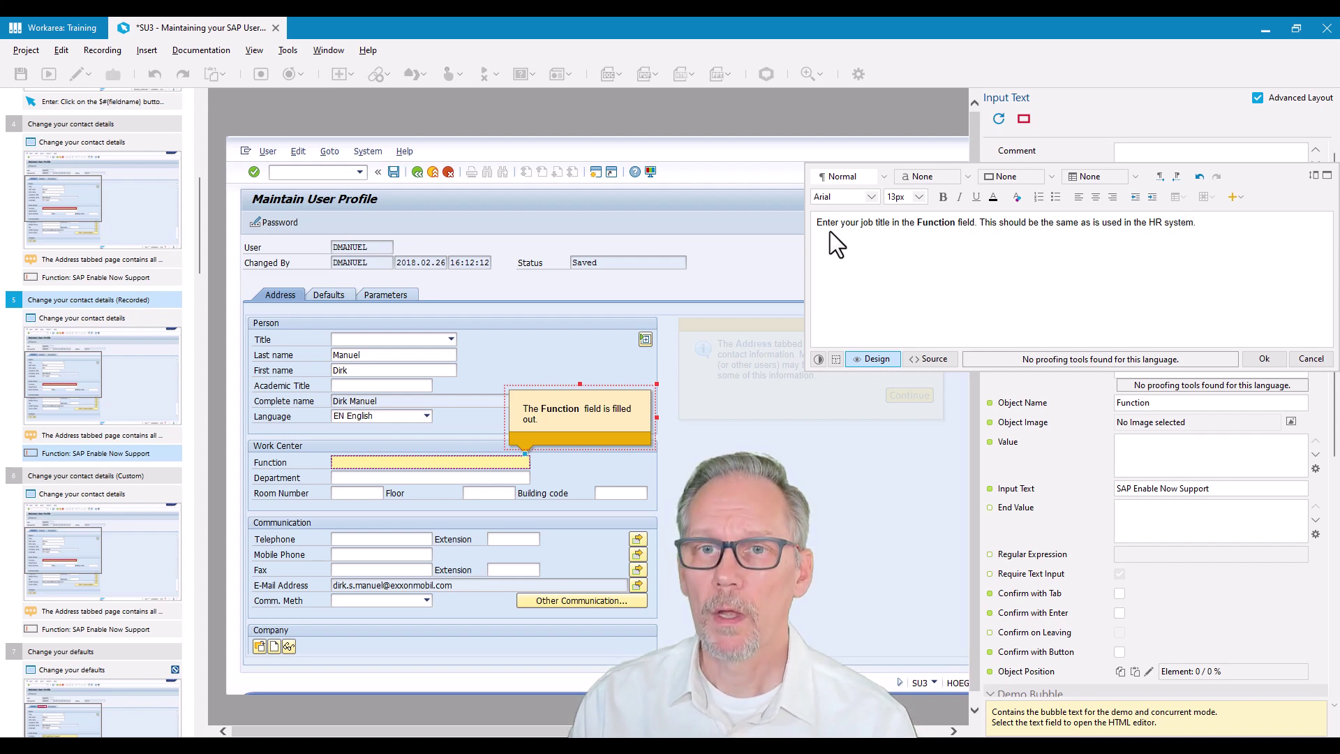
pyautogui.hotkey('ctrl', 'a')
pyautogui.hotkey('ctrl', 'c')
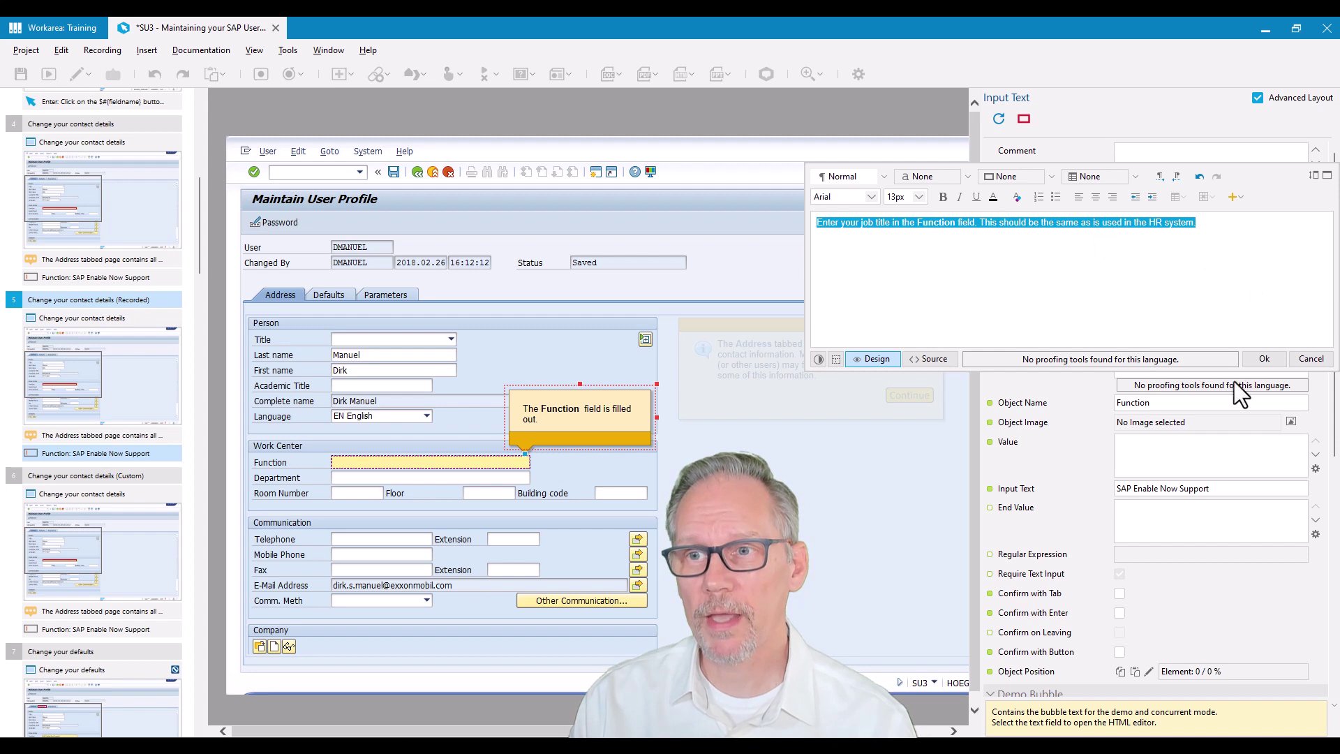
pyautogui.click(1264, 358)
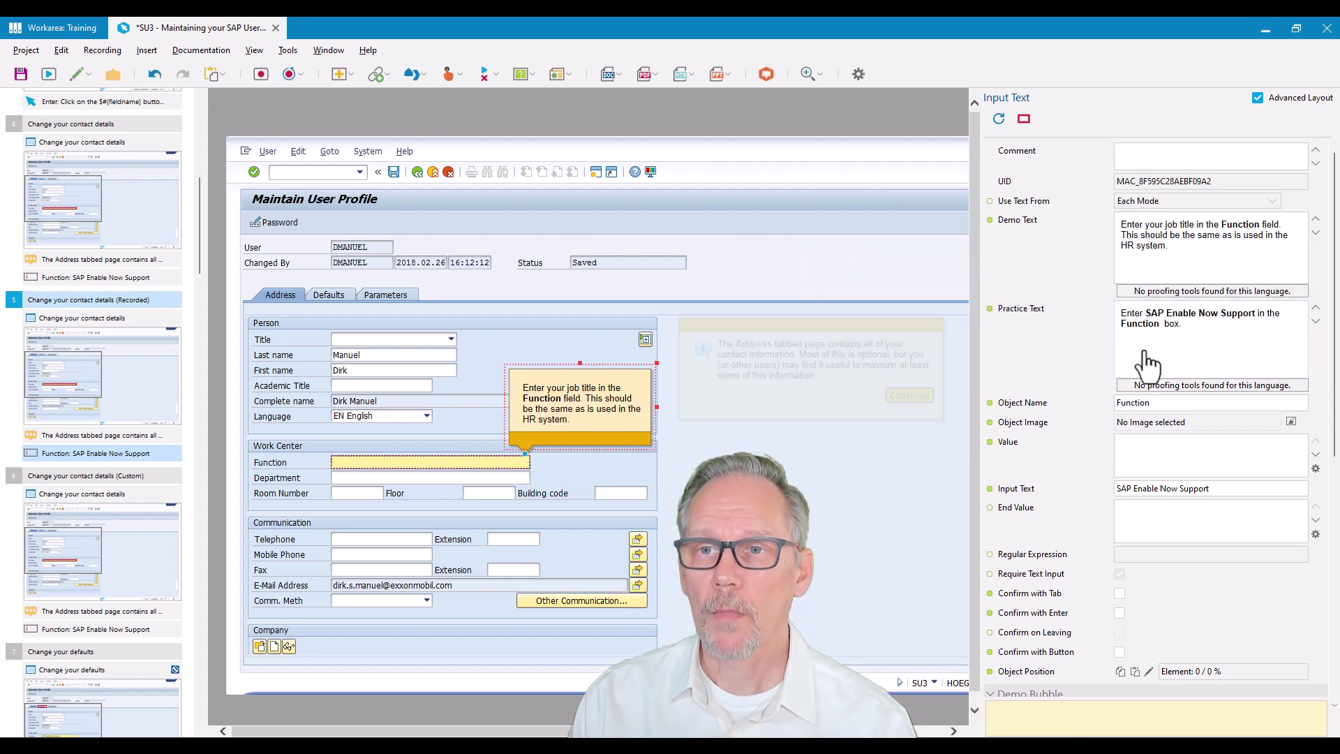
# Step: Give the practice text the pasted demo sentence plus 'For this activity, enter SAP Enable Now Support.'
pyautogui.click(1131, 328)
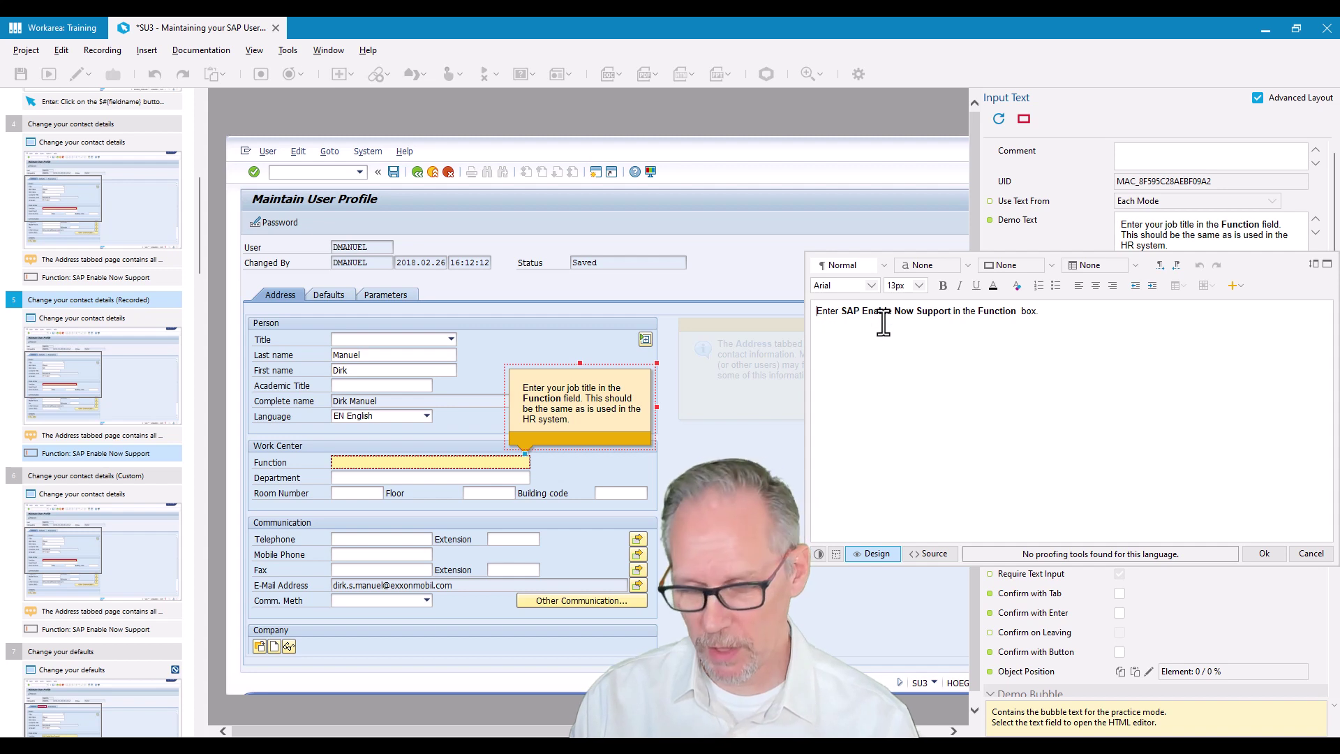
pyautogui.hotkey('ctrl', 'v')
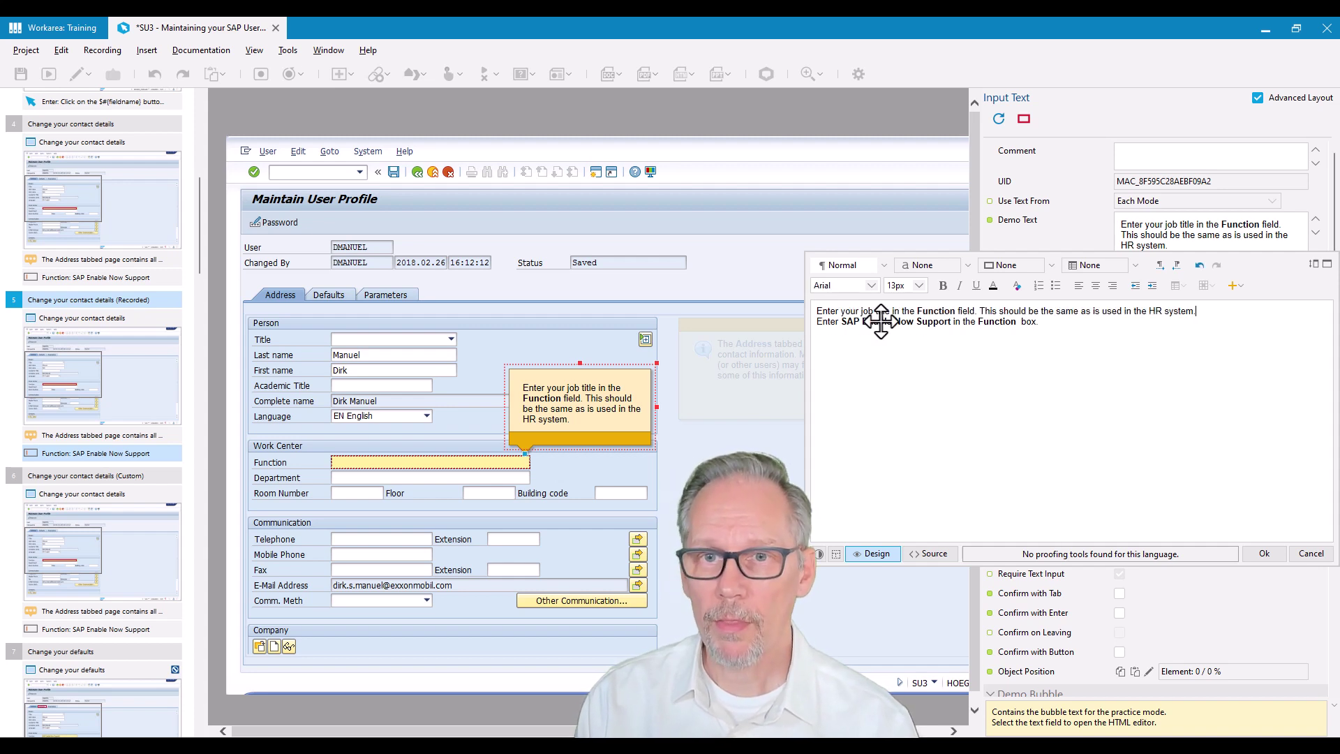
pyautogui.hotkey('ctrl', 'shift', 'Right')
pyautogui.hotkey('ctrl', 'shift', 'Right')
pyautogui.hotkey('ctrl', 'shift', 'Right')
pyautogui.hotkey('ctrl', 'shift', 'Right')
pyautogui.hotkey('ctrl', 'shift', 'Right')
pyautogui.hotkey('ctrl', 'shift', 'Left')
pyautogui.hotkey('ctrl', 'shift', 'Left')
pyautogui.hotkey('ctrl', 'shift', 'Left')
pyautogui.hotkey('ctrl', 'shift', 'Left')
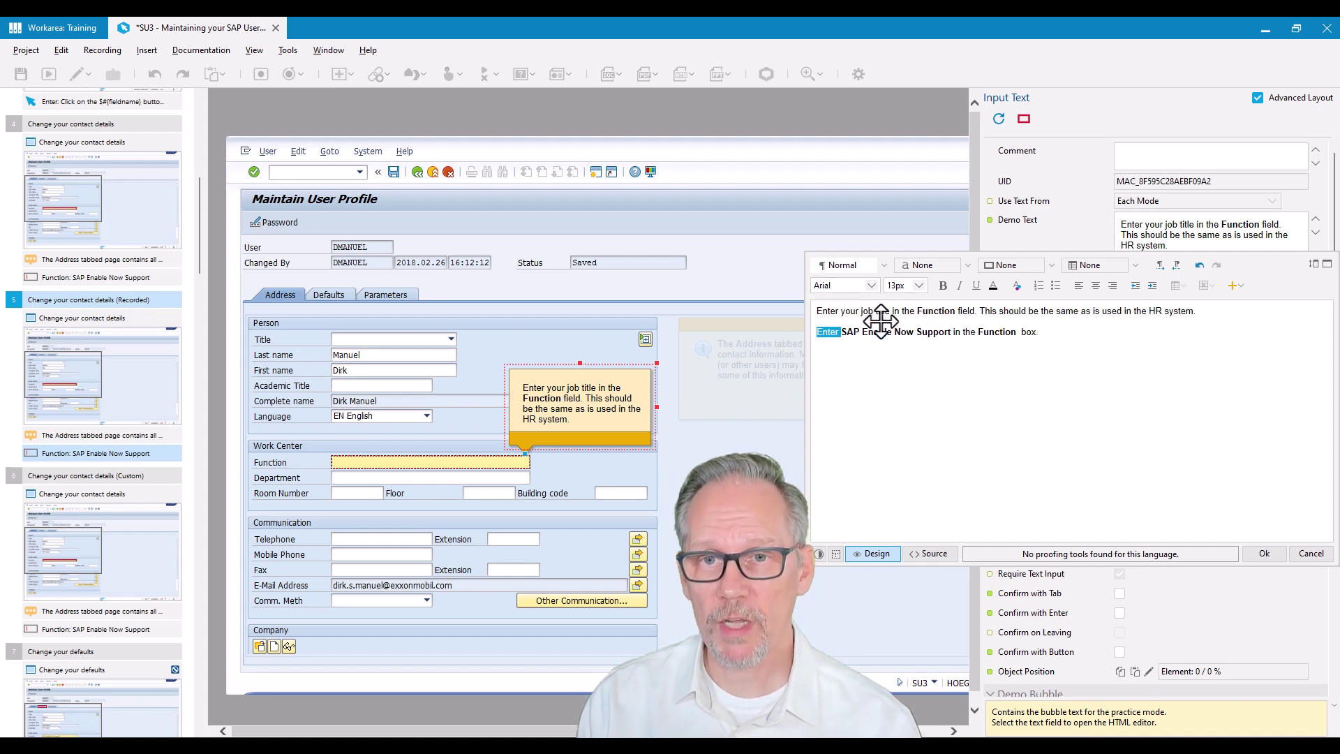
pyautogui.write('For ths')
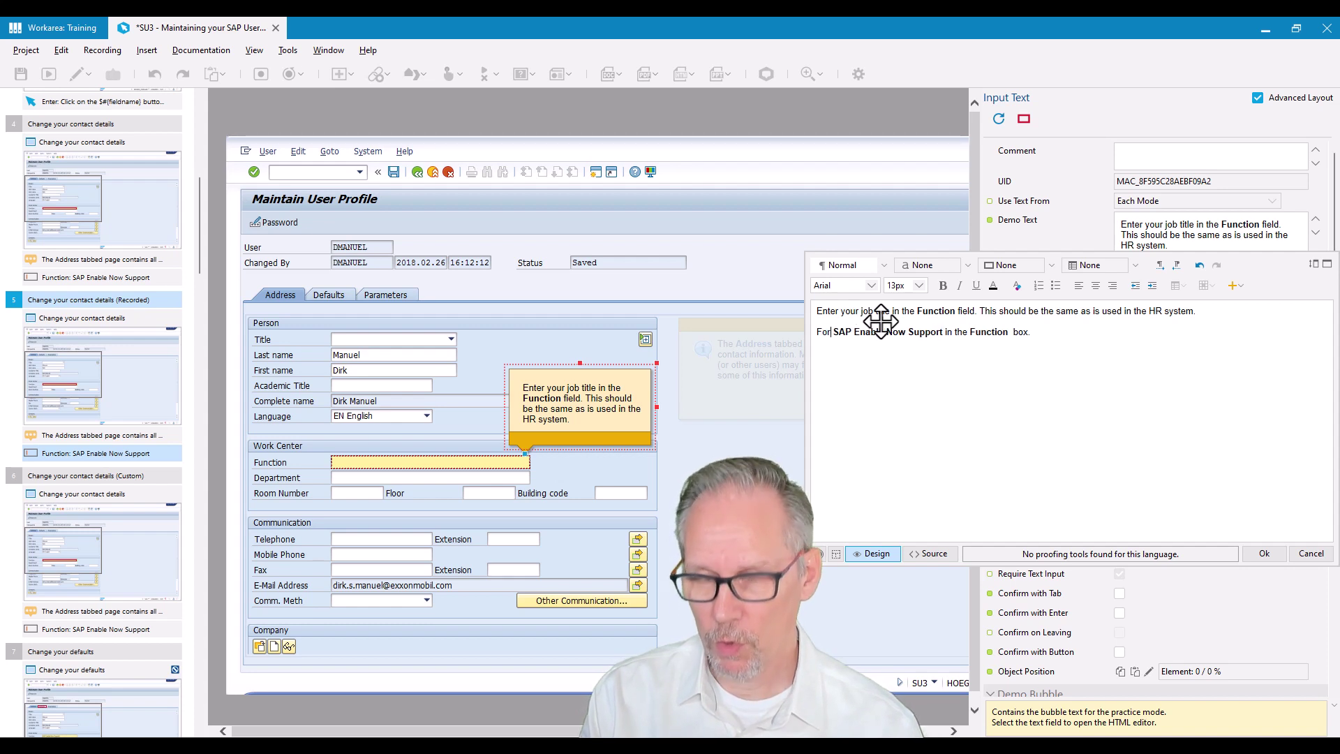
pyautogui.press('BackSpace')
pyautogui.write('is activity,')
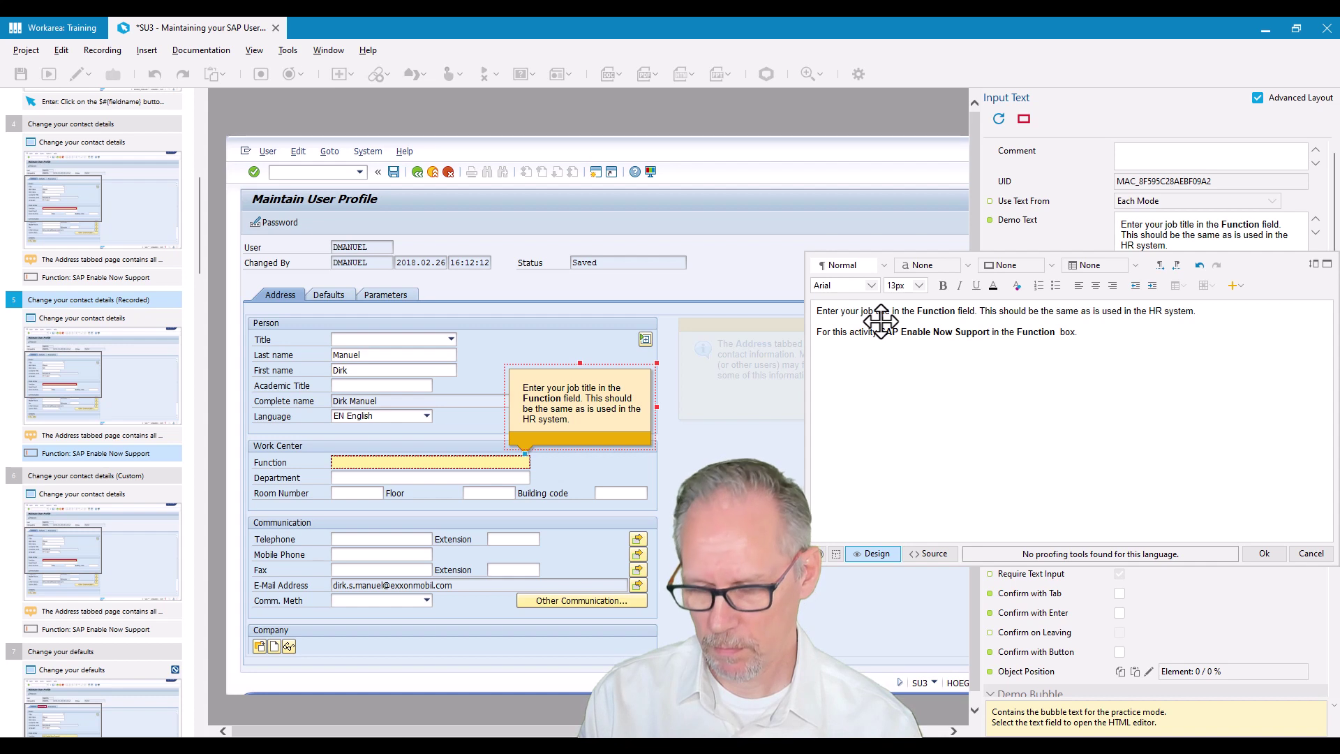
pyautogui.write(' enter')
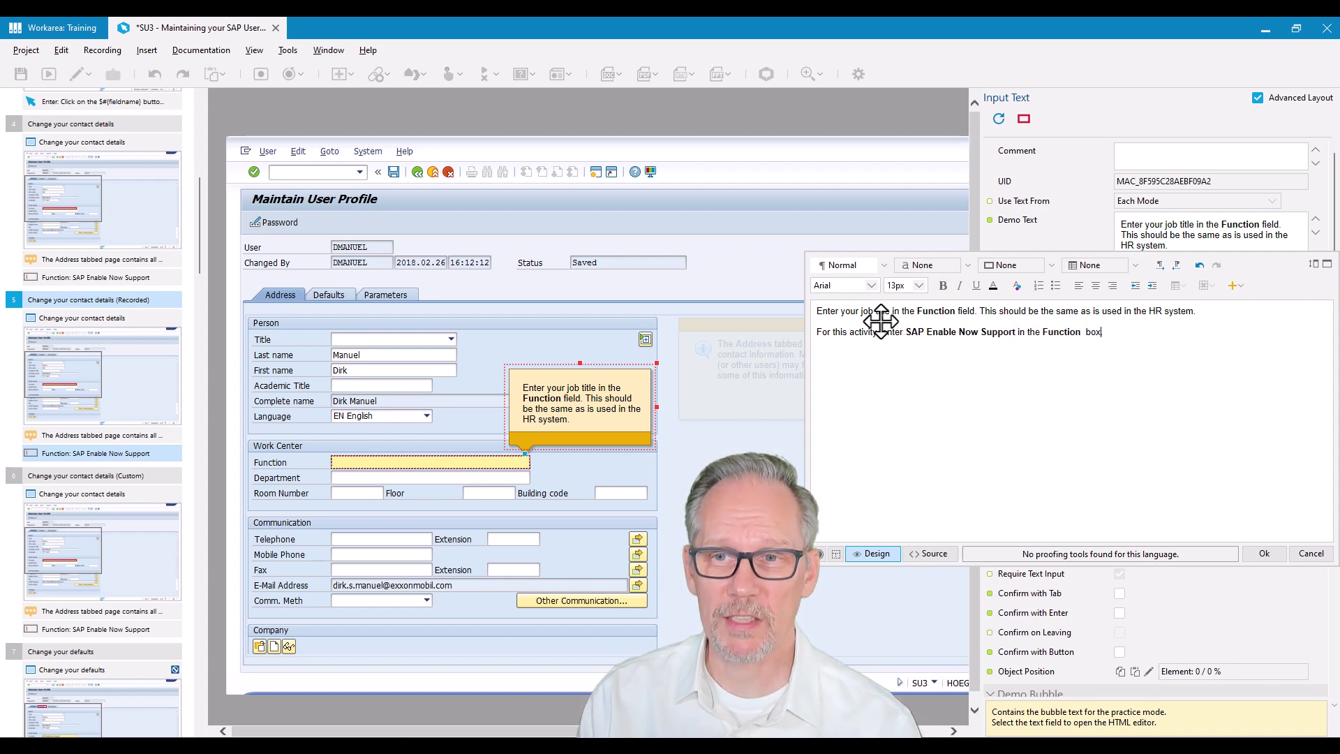
pyautogui.hotkey('ctrl', 'shift', 'Left')
pyautogui.hotkey('ctrl', 'shift', 'Left')
pyautogui.hotkey('ctrl', 'shift', 'Left')
pyautogui.hotkey('ctrl', 'shift', 'Left')
pyautogui.press('Delete')
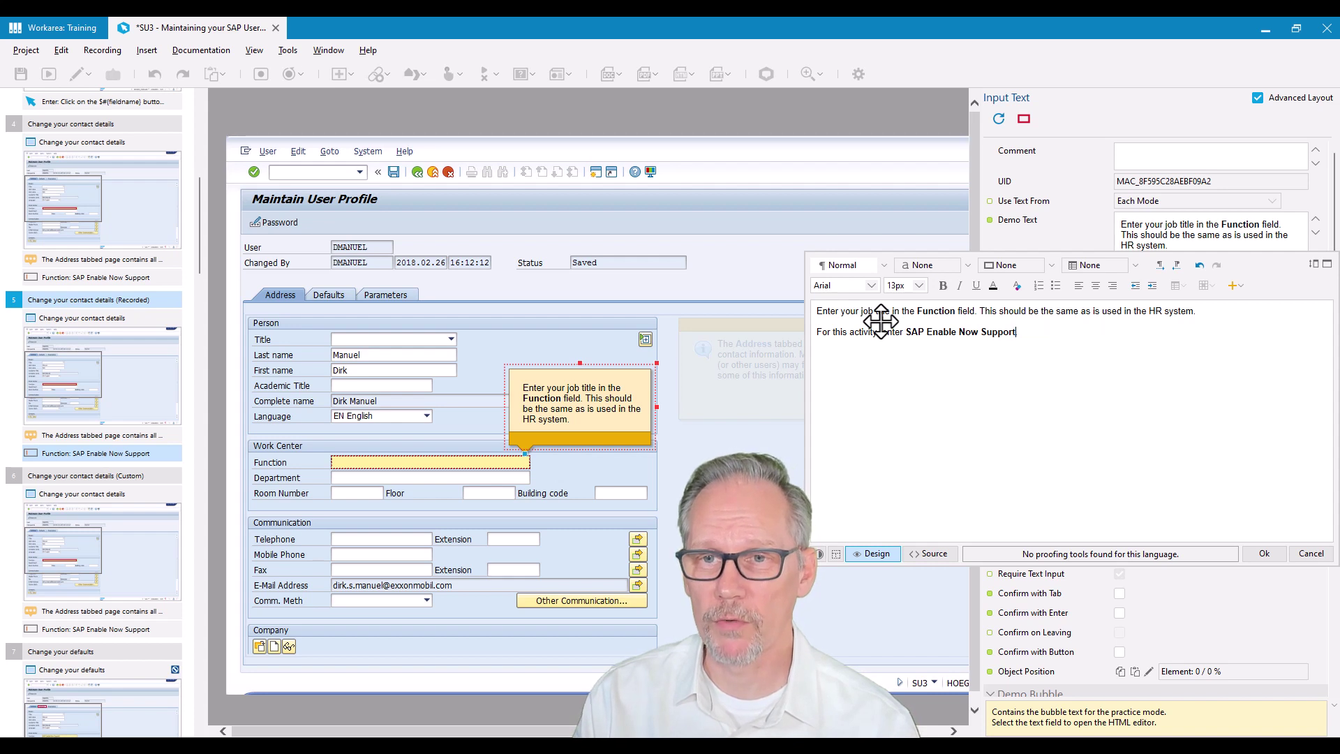
pyautogui.click(1265, 553)
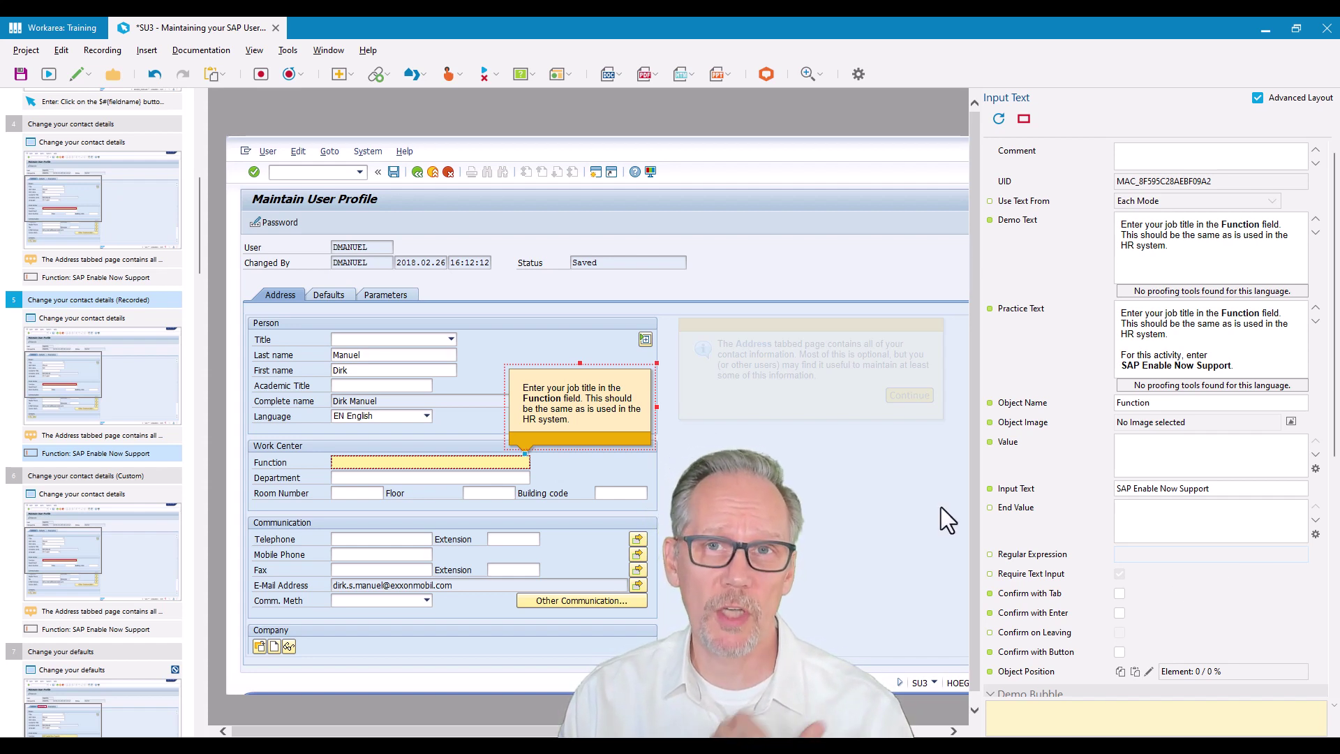
# Step: Select the 'Function: SAP Enable Now Support' step in the other simulation copy
pyautogui.click(56, 631)
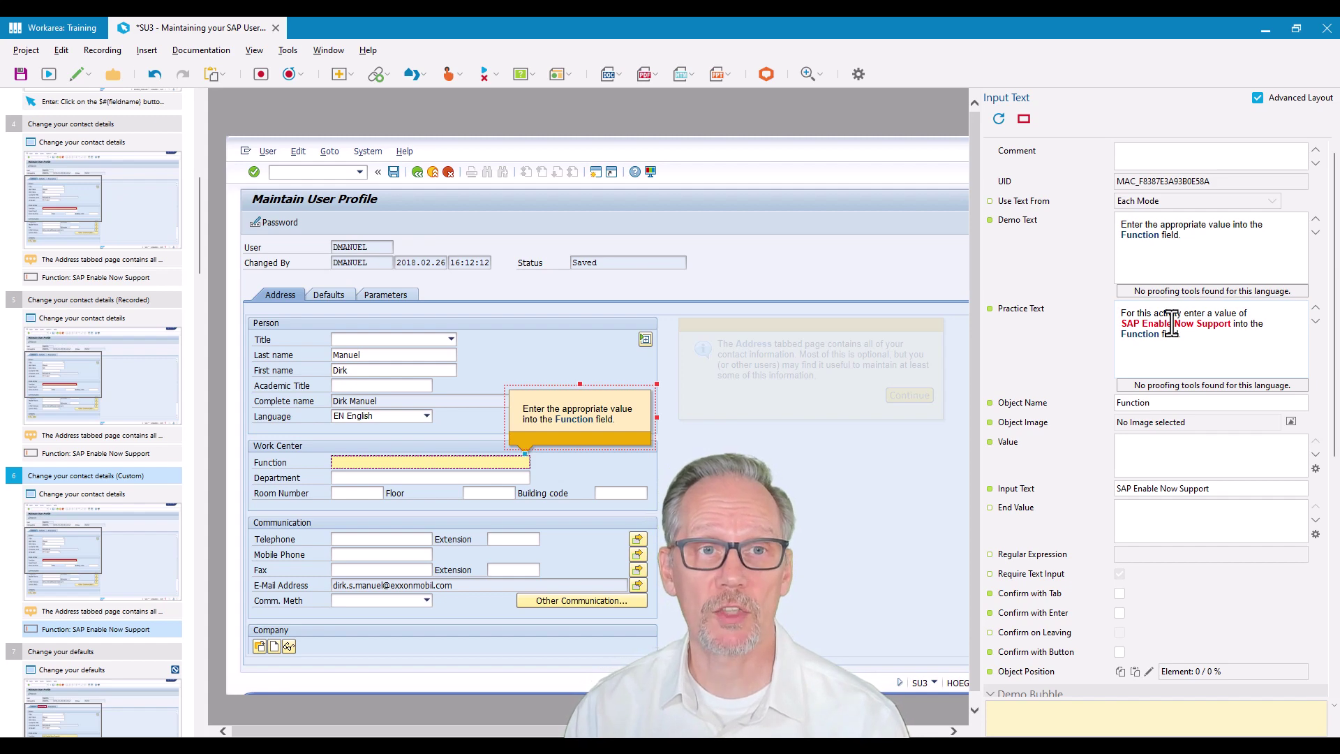
# Step: Select the Address tabbed page explanation step and read the Use Demo Bubble for Practice description
pyautogui.click(127, 261)
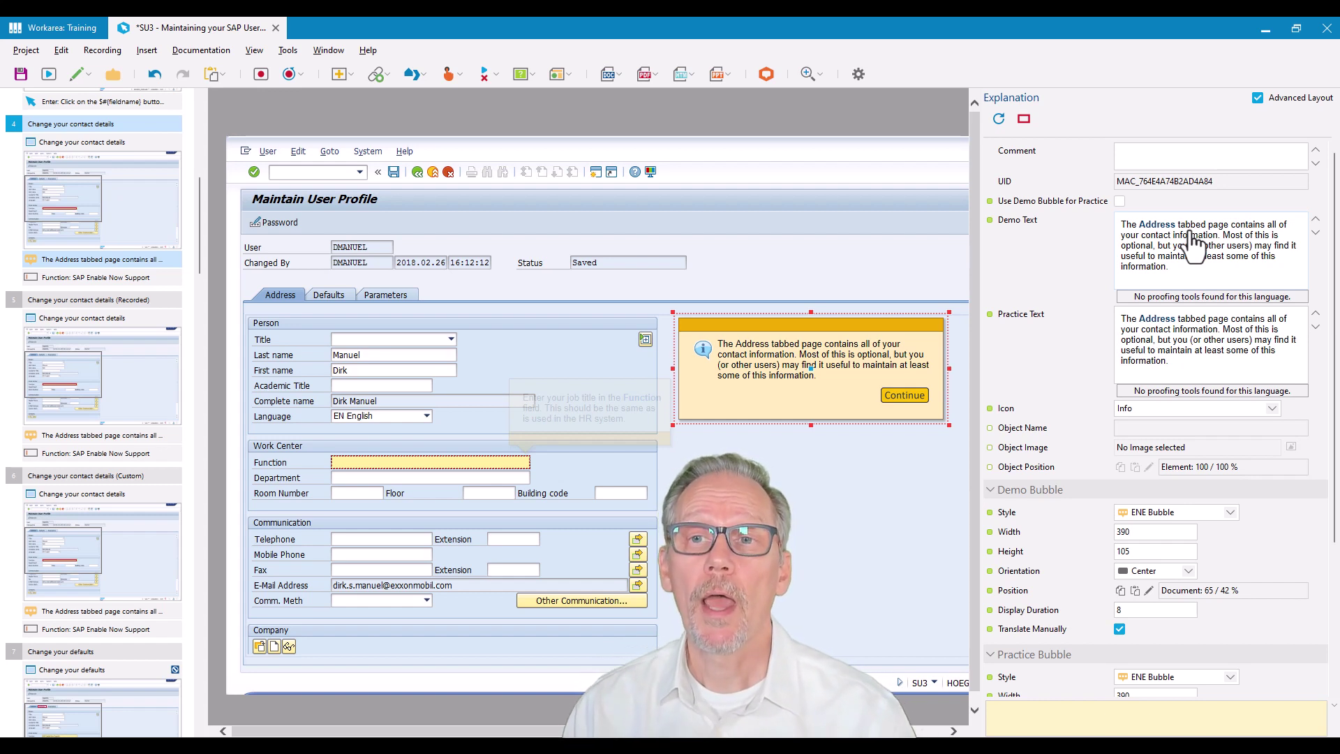
pyautogui.click(1019, 203)
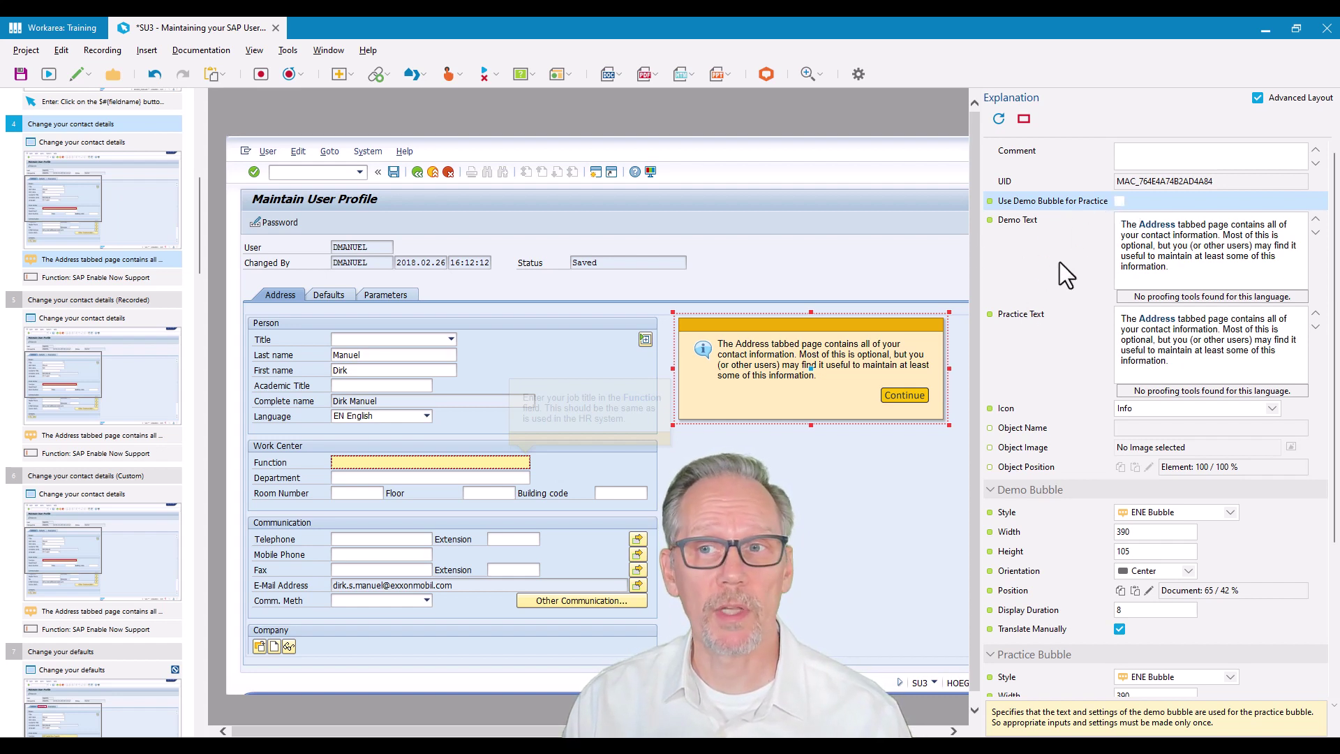
pyautogui.click(1120, 201)
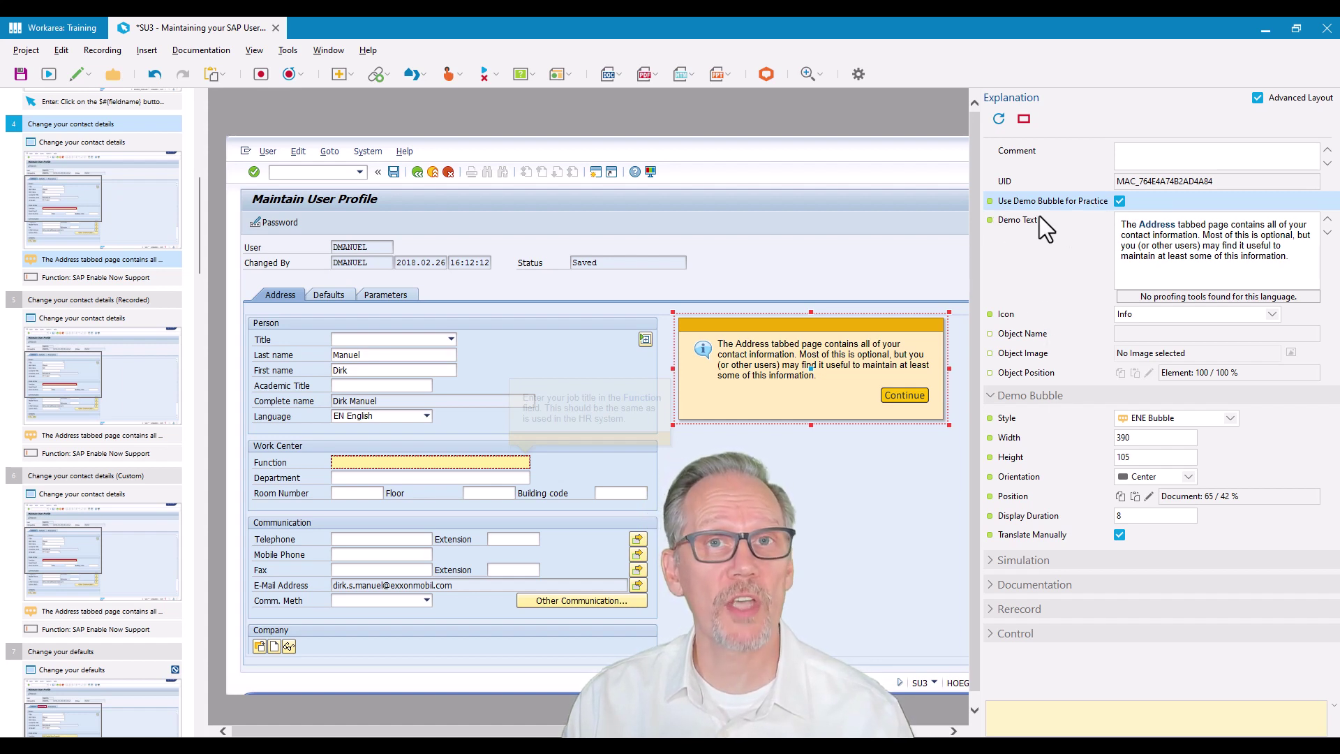
pyautogui.click(1120, 200)
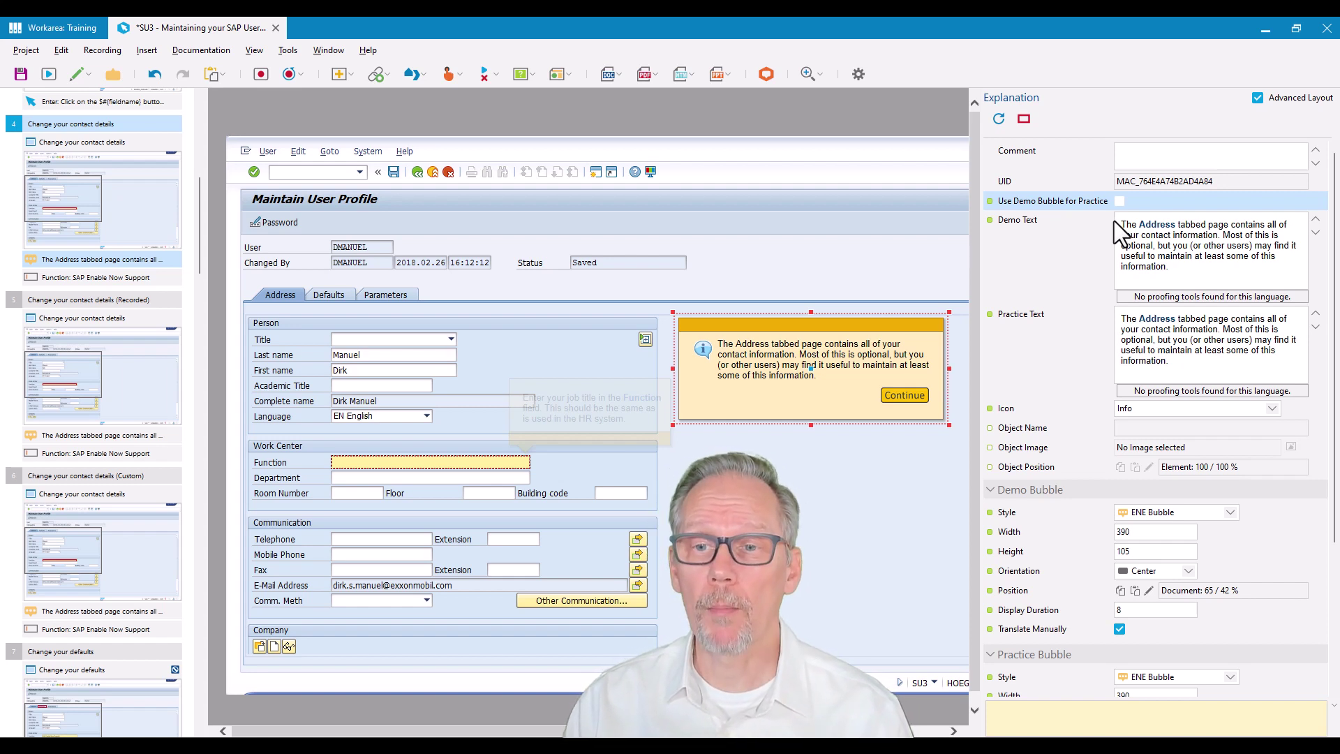
pyautogui.click(1045, 608)
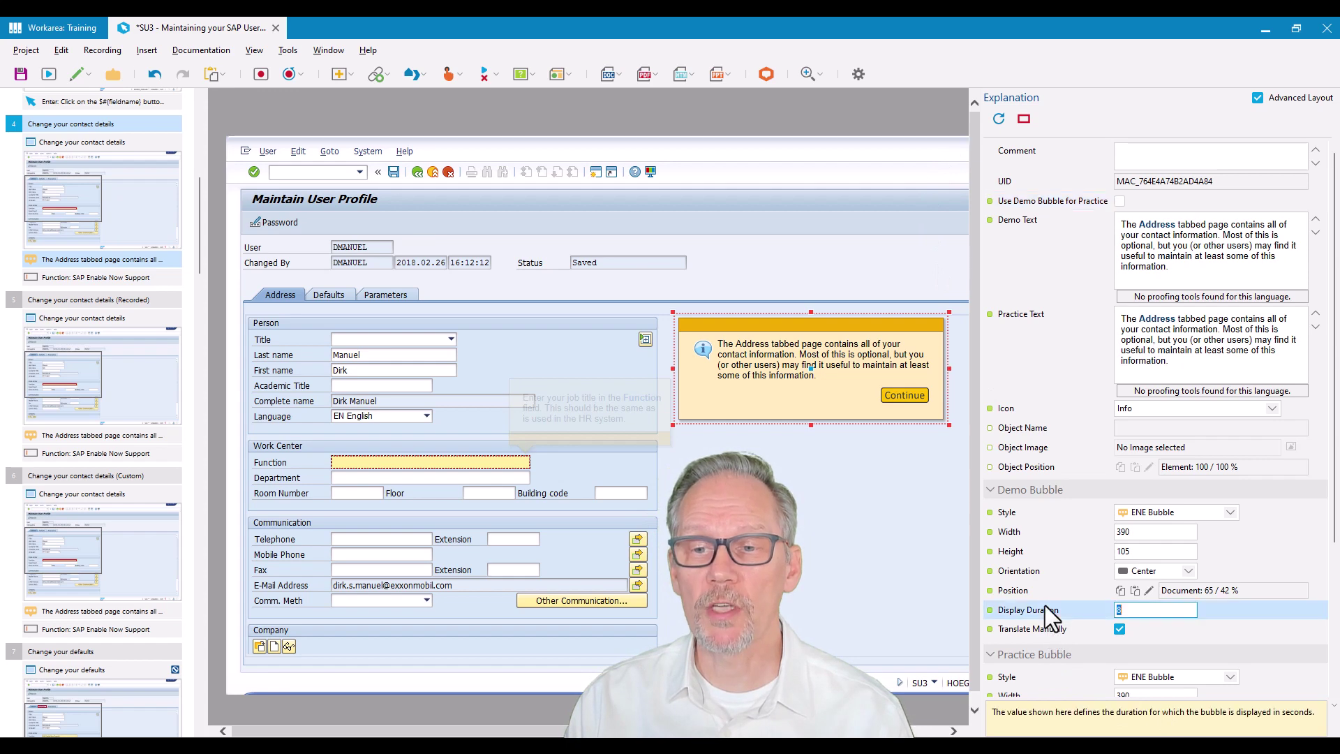
pyautogui.scroll(-3, 1067, 575)
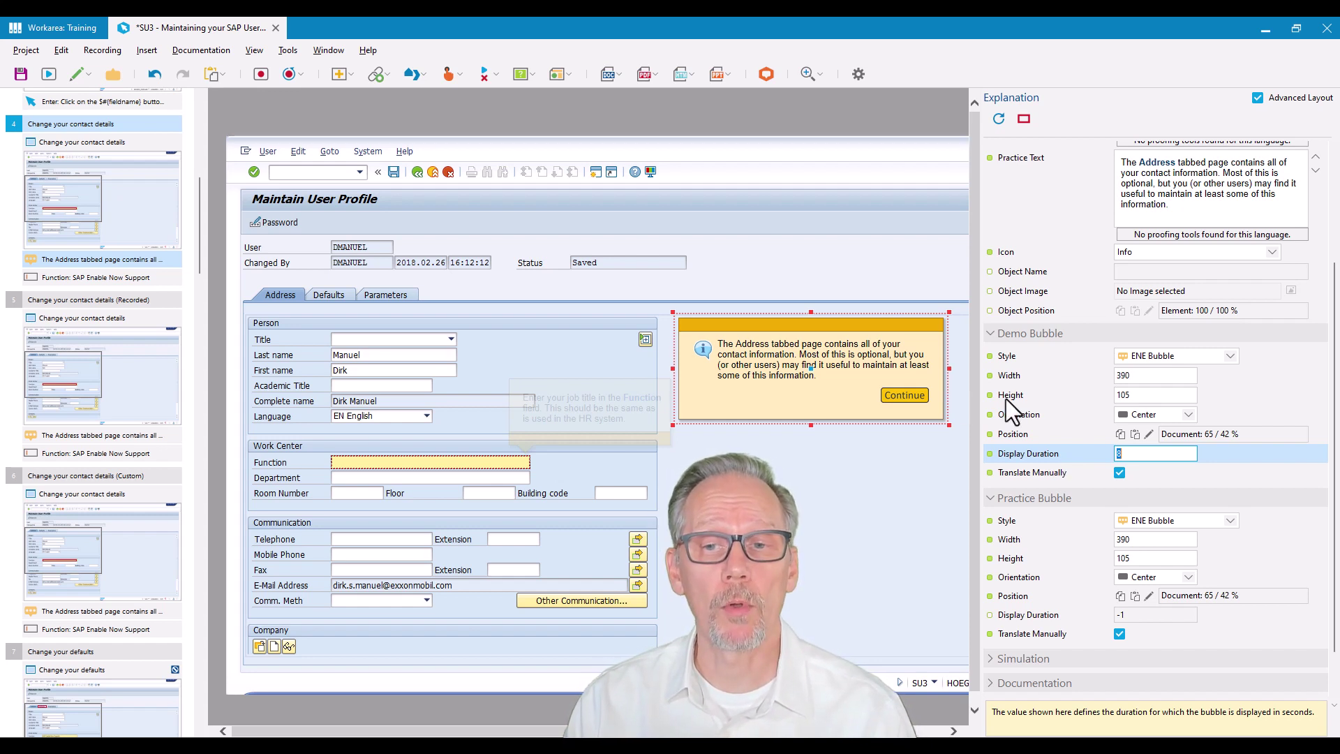
pyautogui.click(1143, 455)
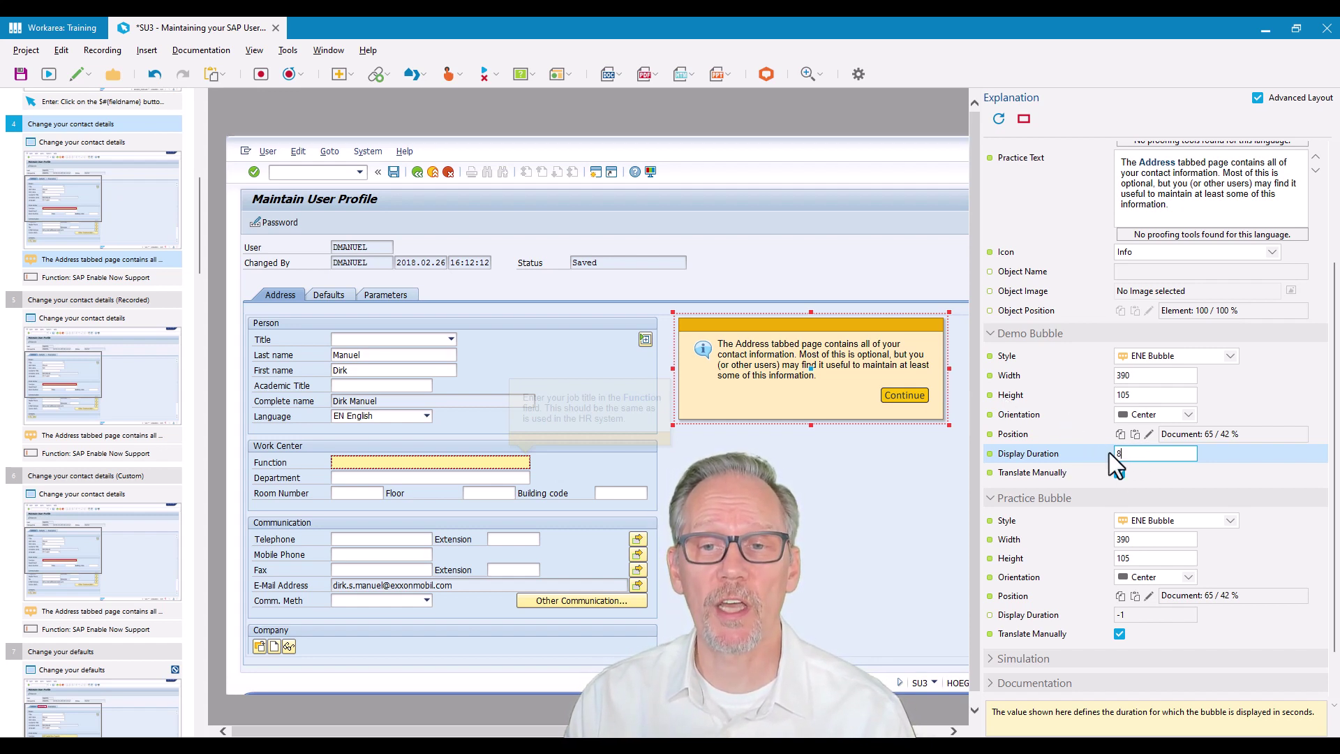